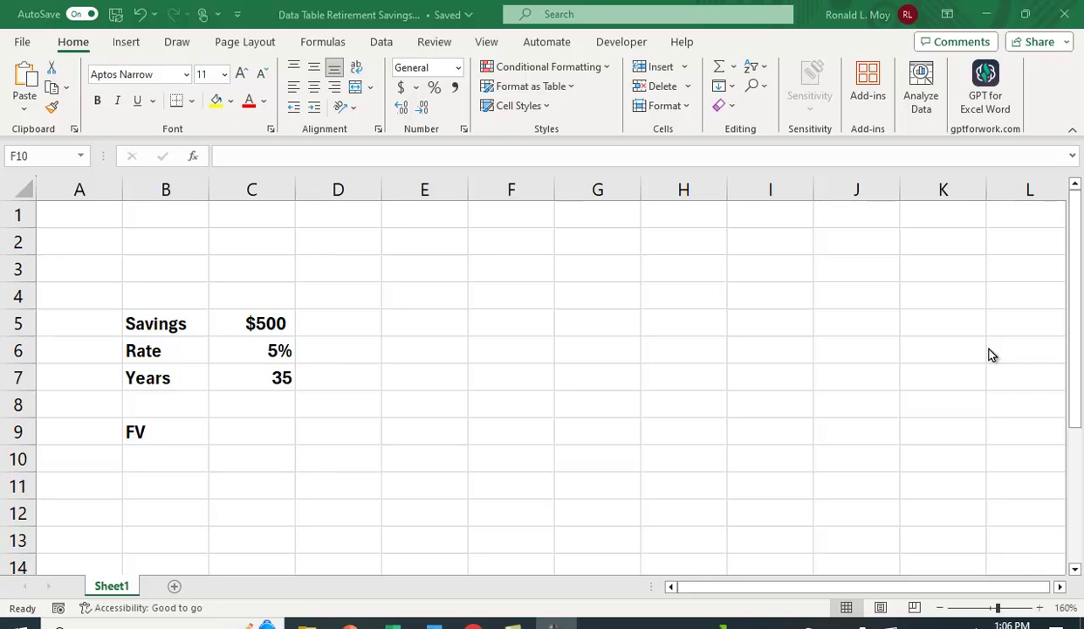
- Enter =FV(C6/12,C7*12,-C5) in C9 to get the $568,046.21 future value
click(255, 430)
text(=fv)
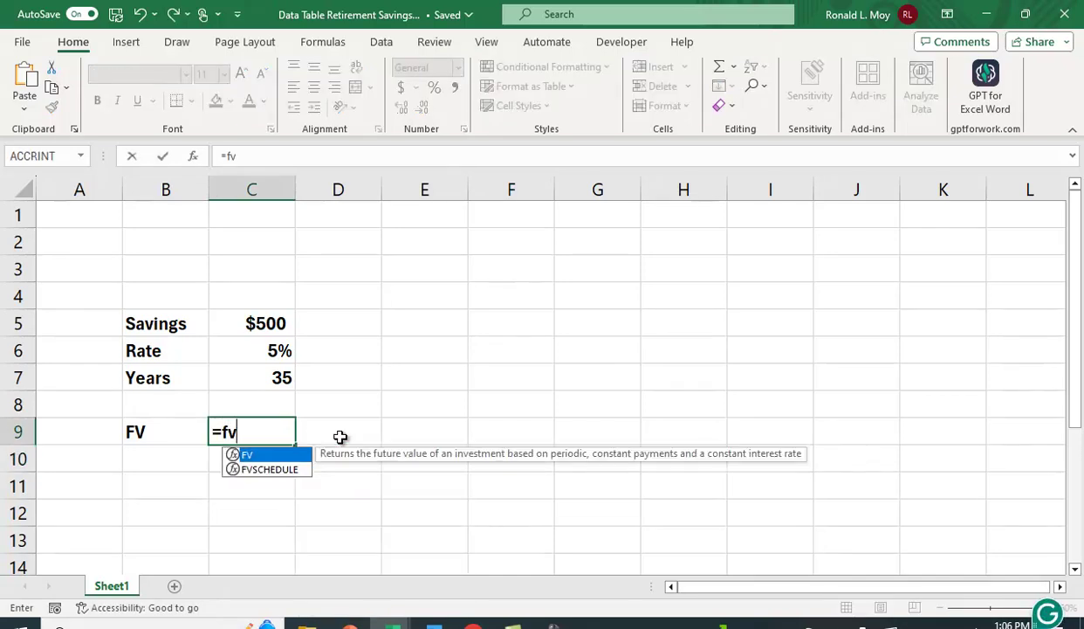
text(()
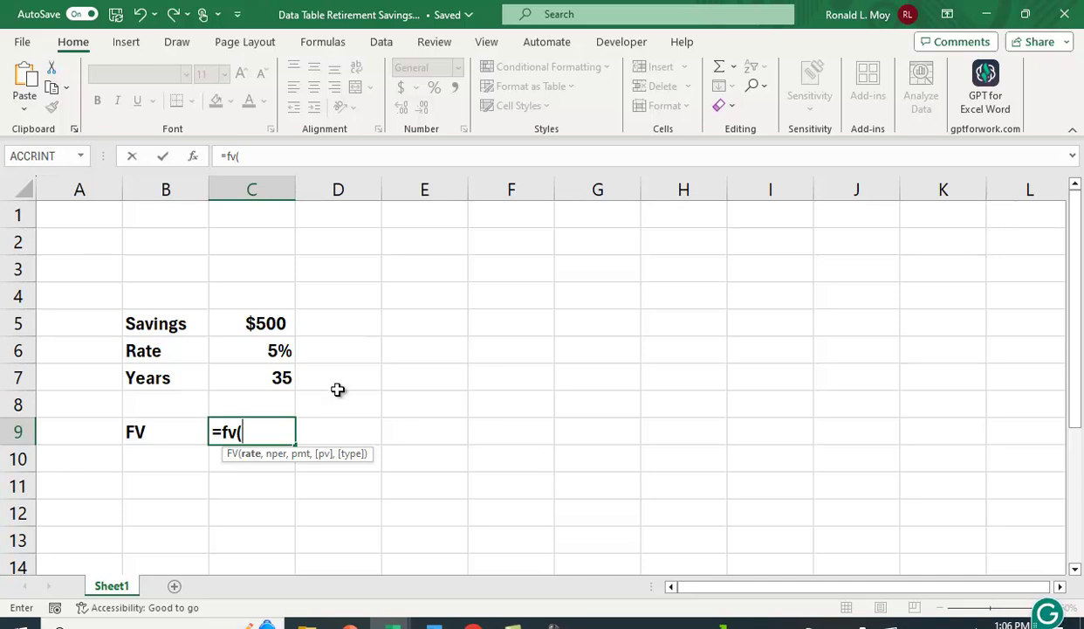
click(260, 342)
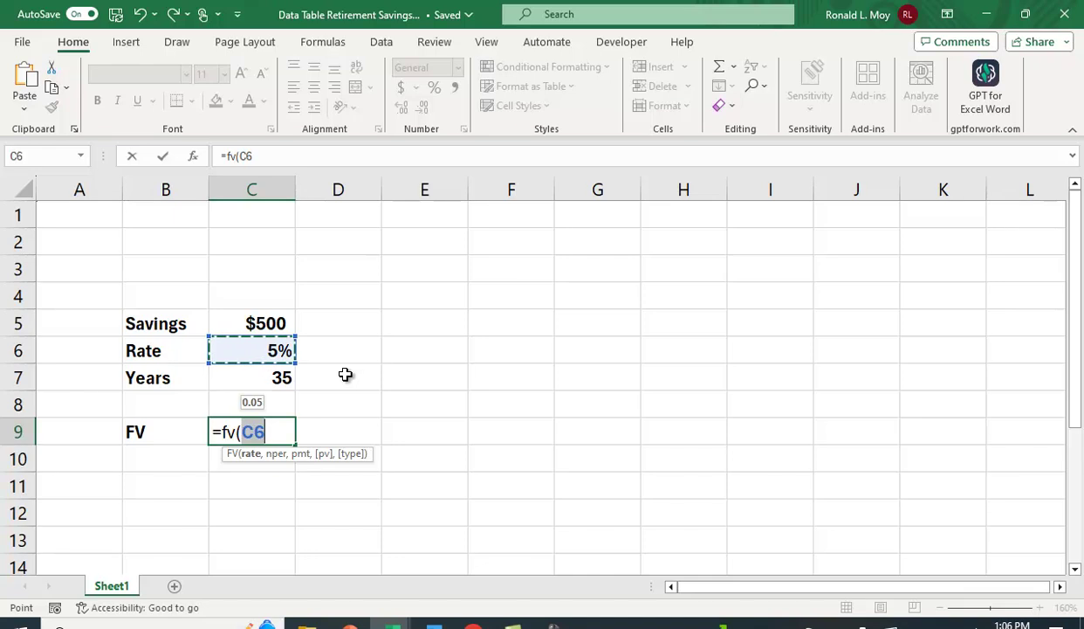
text(/12)
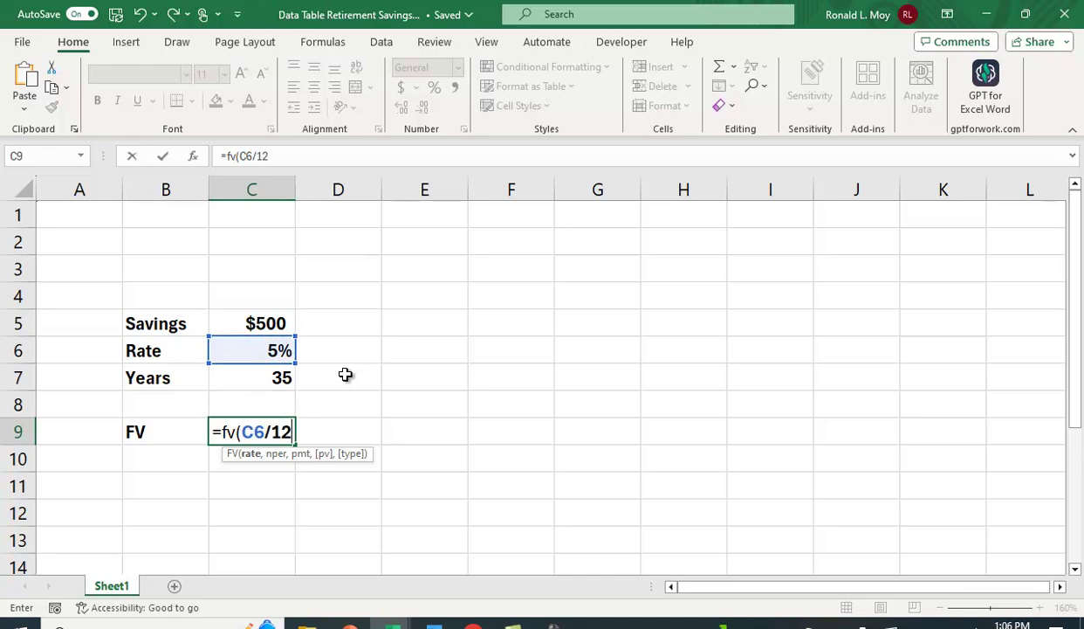
text(,)
click(271, 378)
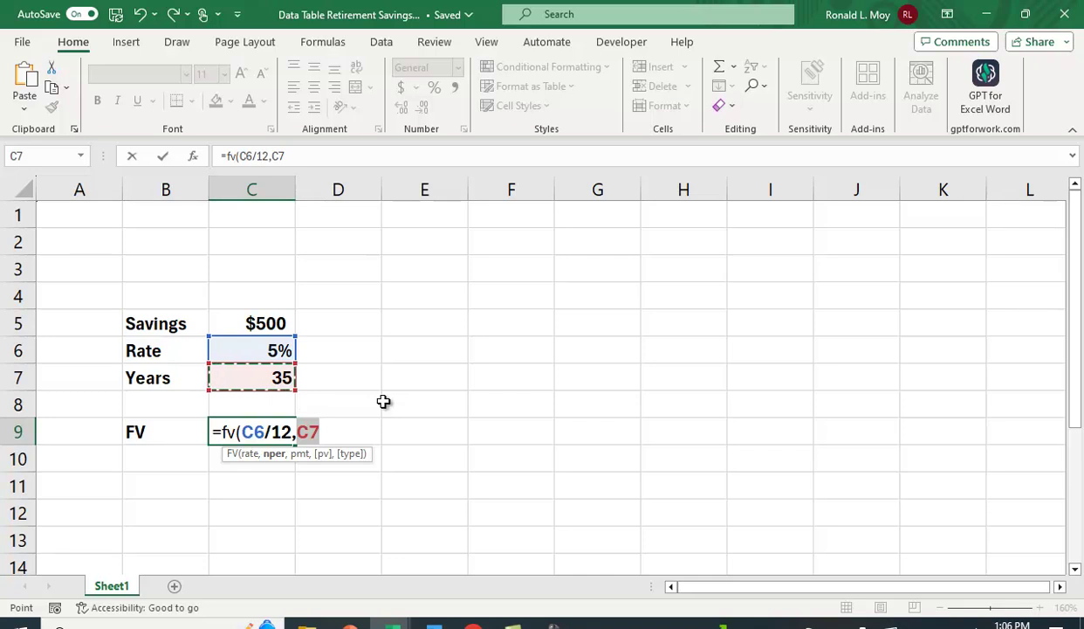
text(*12)
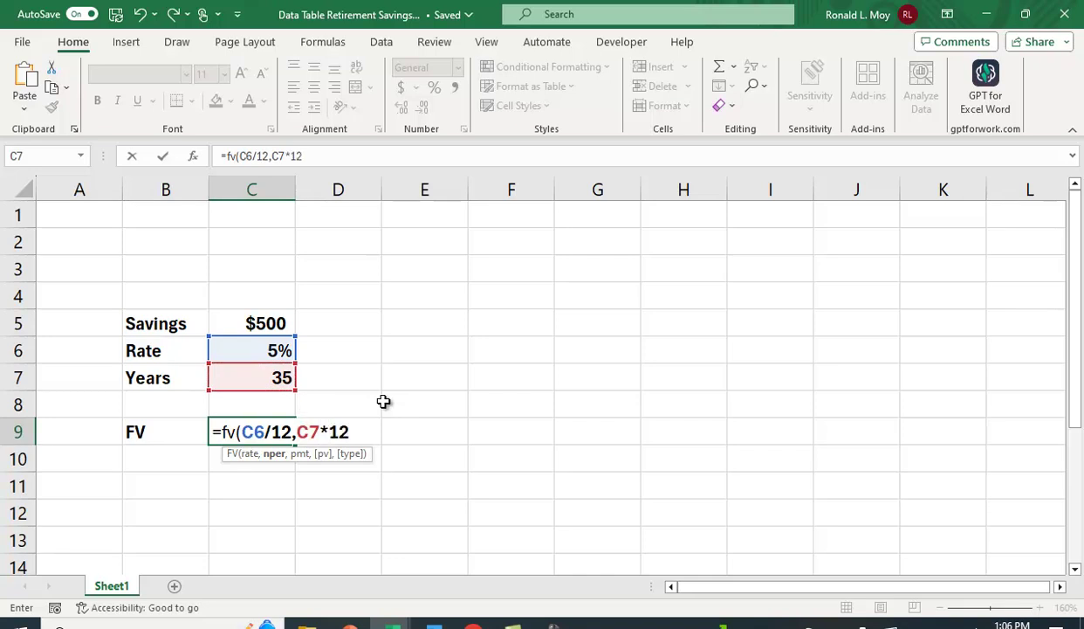
text(,-)
click(258, 321)
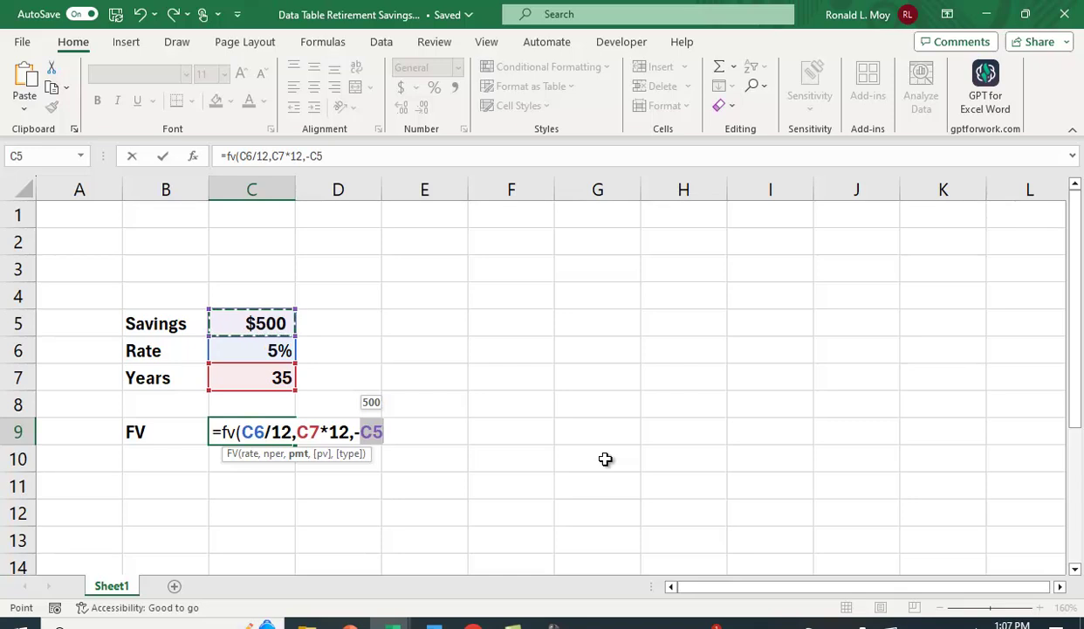
text())
key(Return)
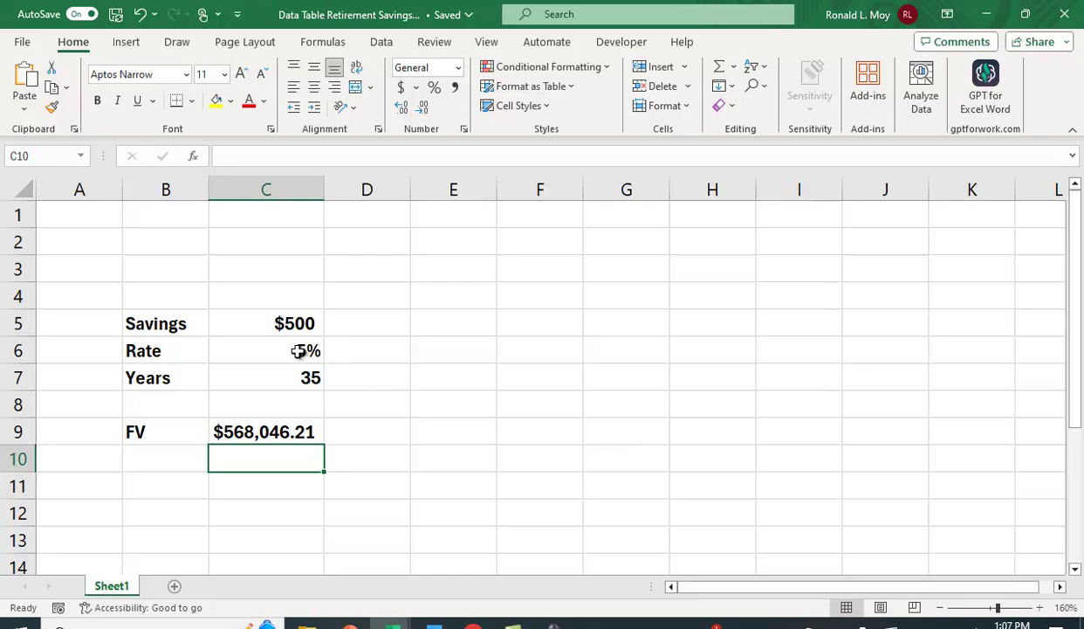
key(Up)
key(Up)
key(Up)
key(Up)
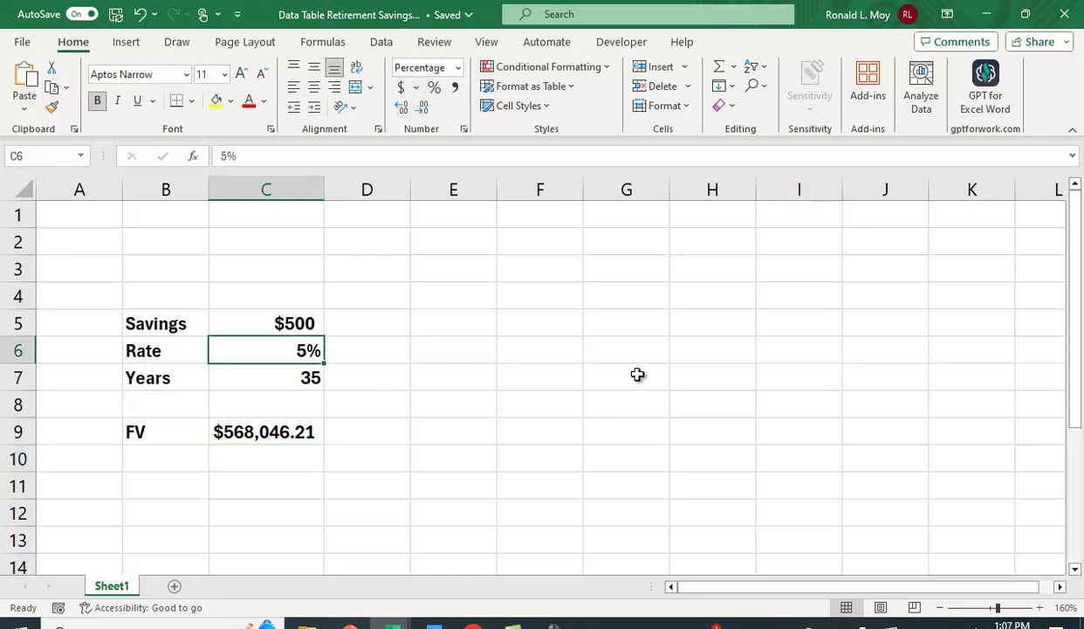
text(6)
key(Return)
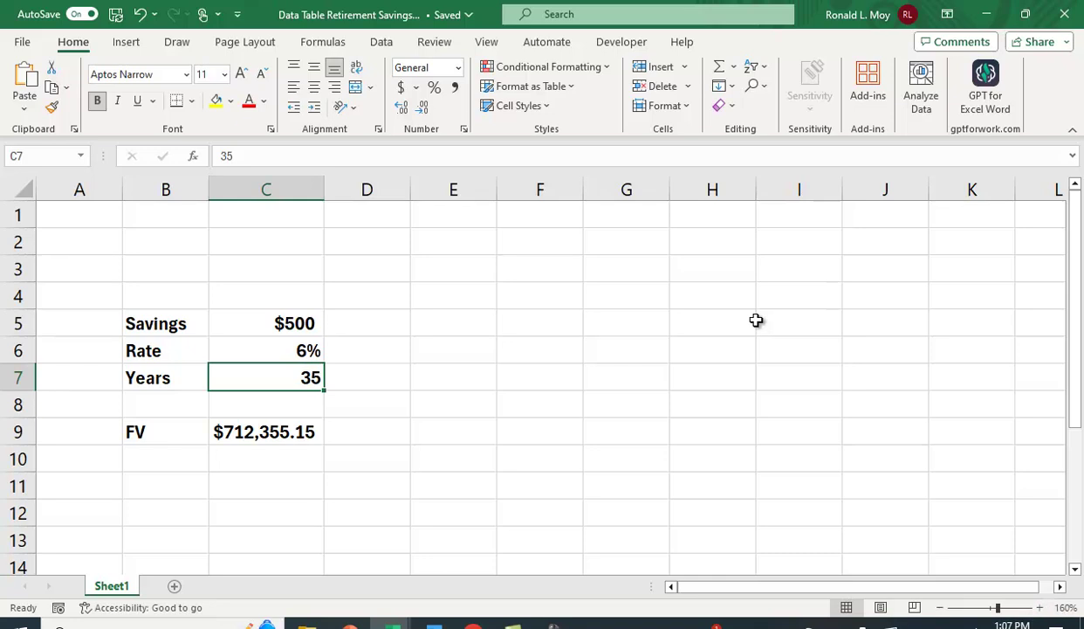
key(Up)
text(5)
key(Return)
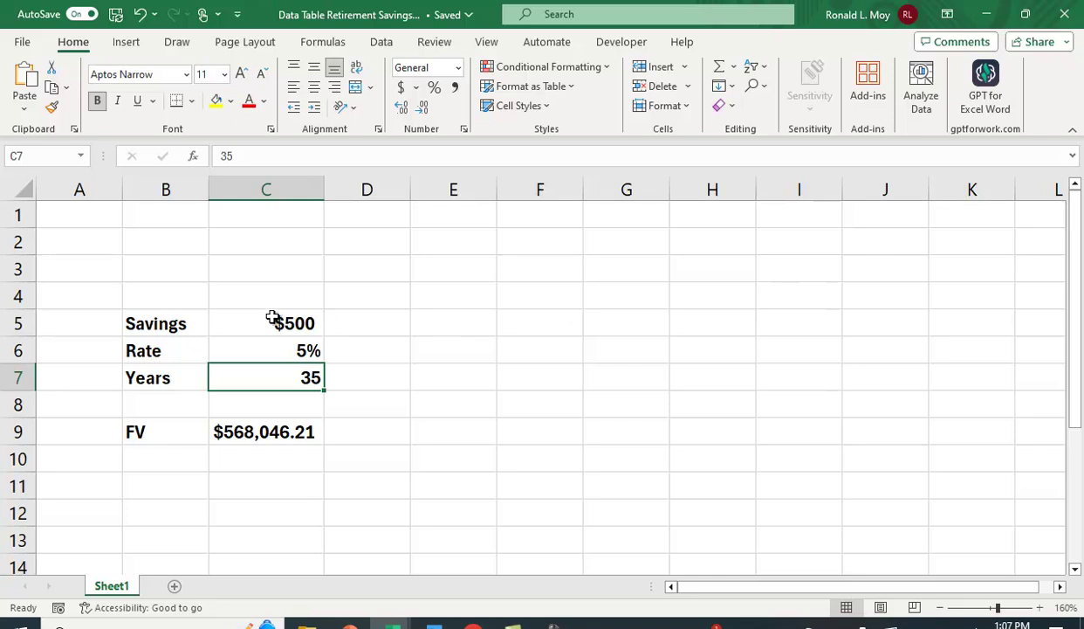
click(267, 315)
text(600)
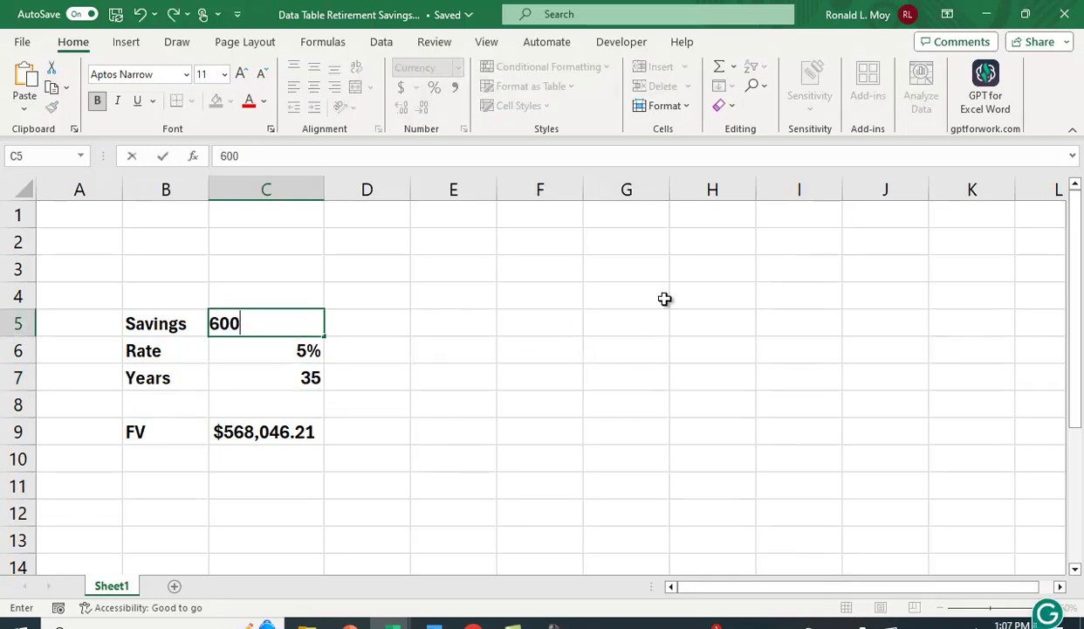
key(Return)
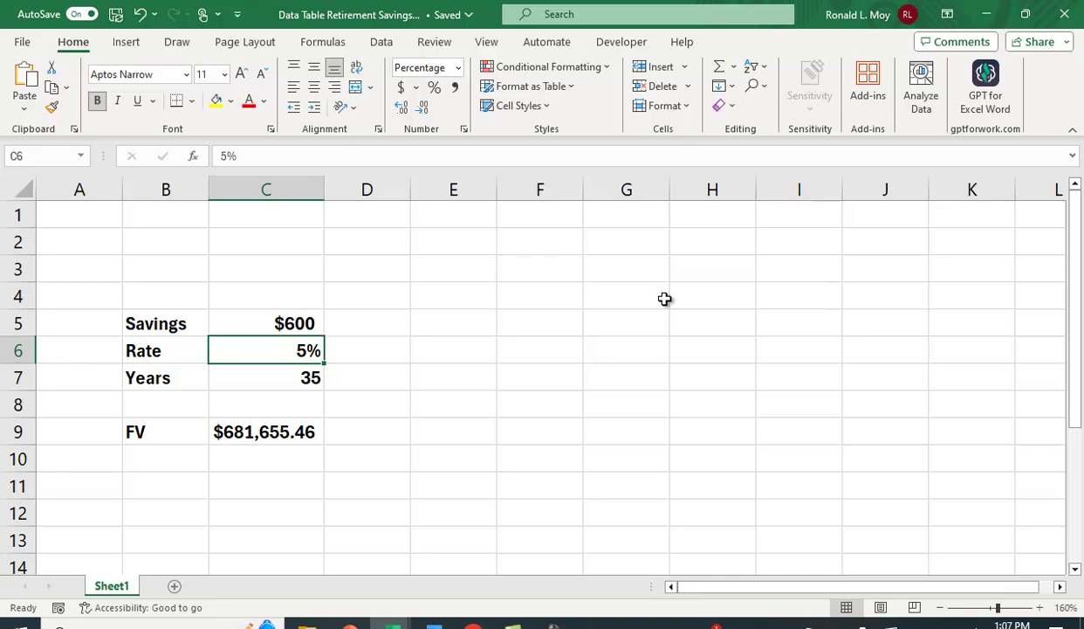
click(281, 324)
text(500)
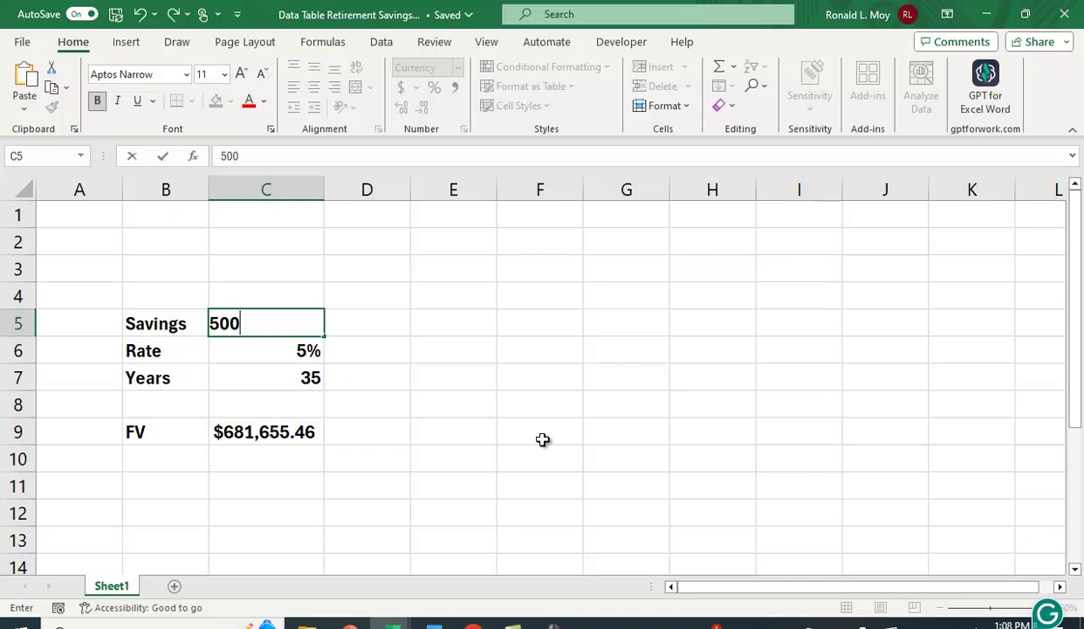
key(Return)
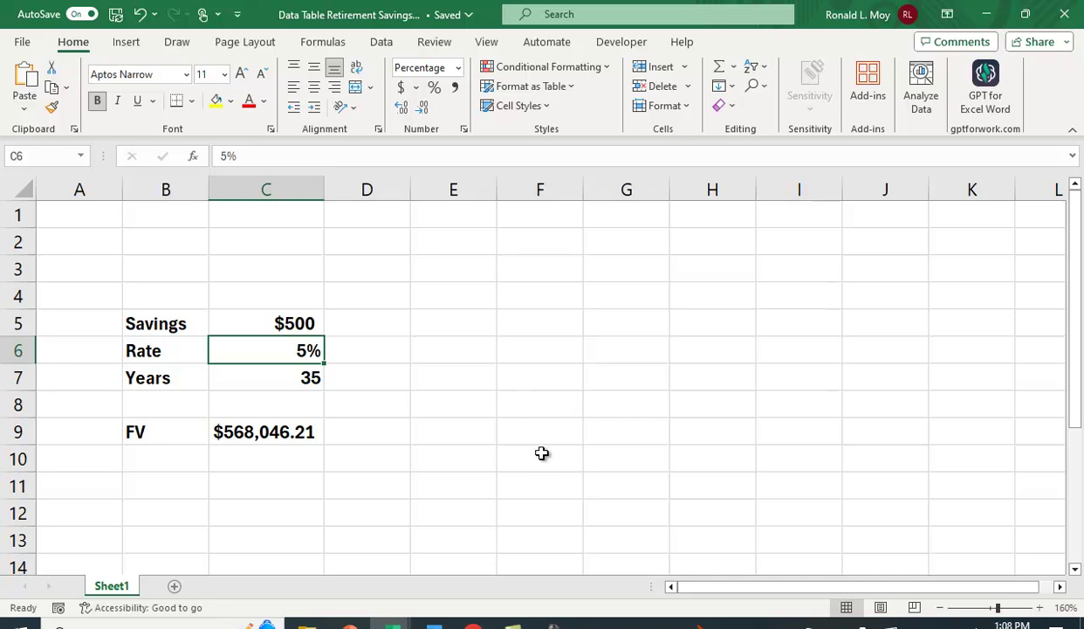
- Enter the first two rates, 3% in F6 and 3.50% in F7
click(527, 323)
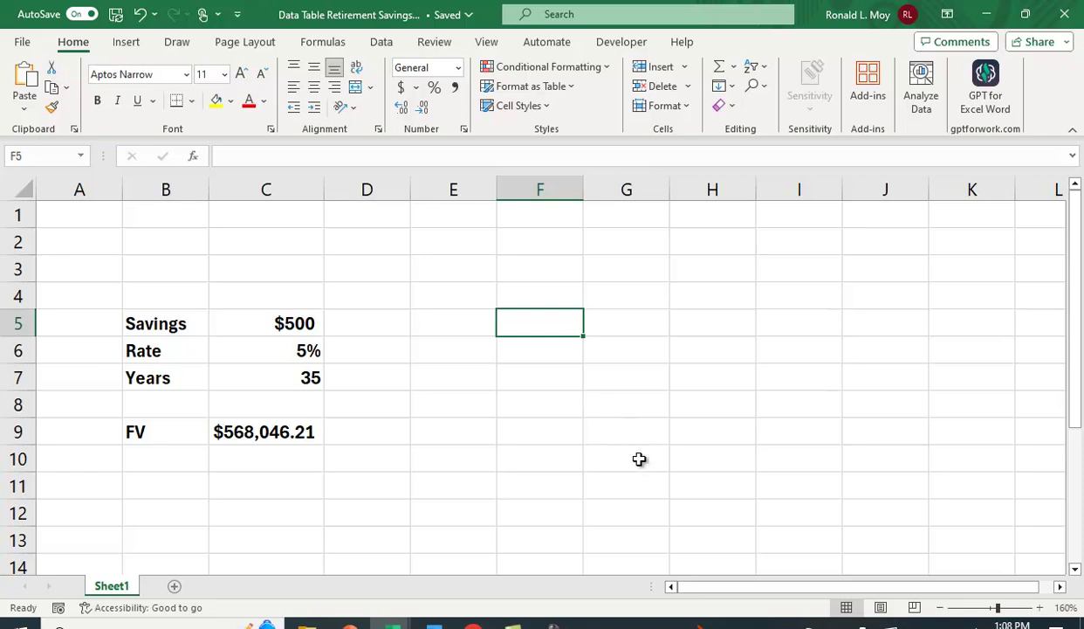
click(538, 349)
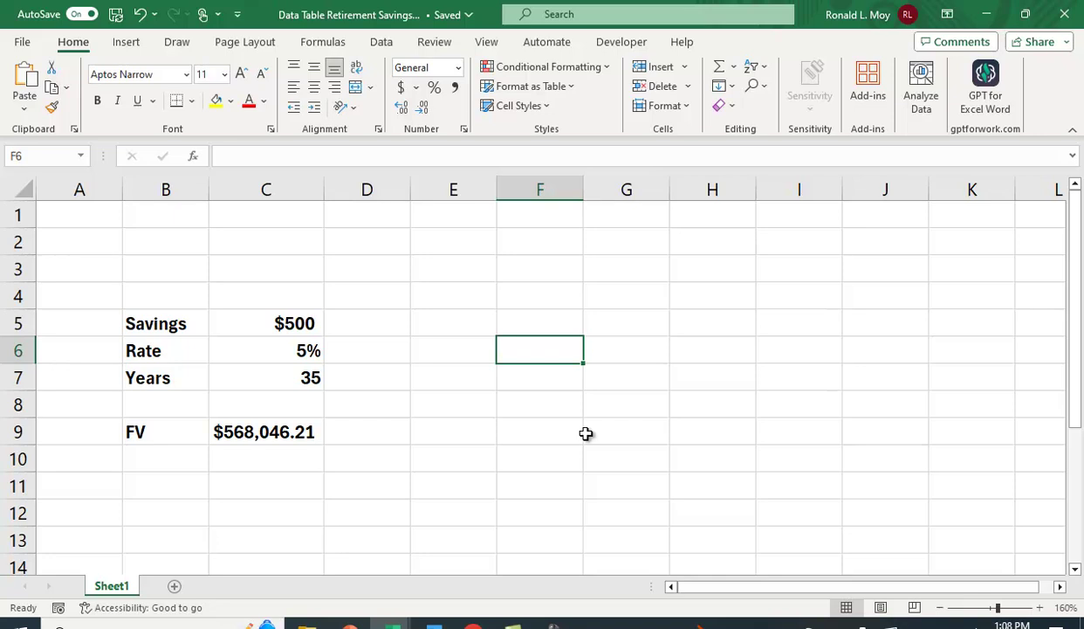
text(3%)
key(Return)
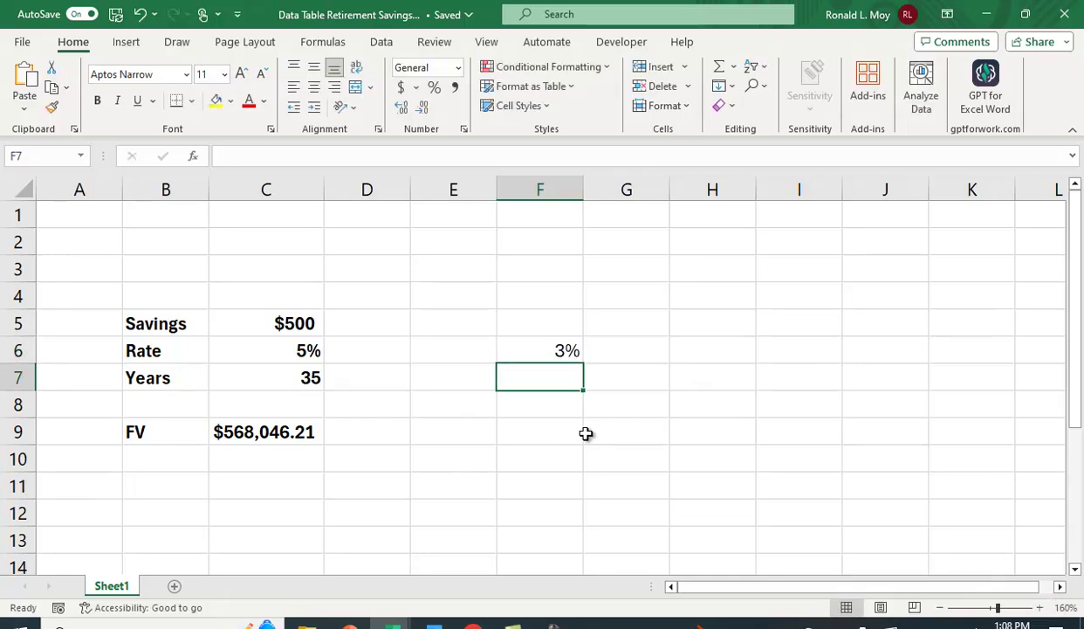
text(3.5)
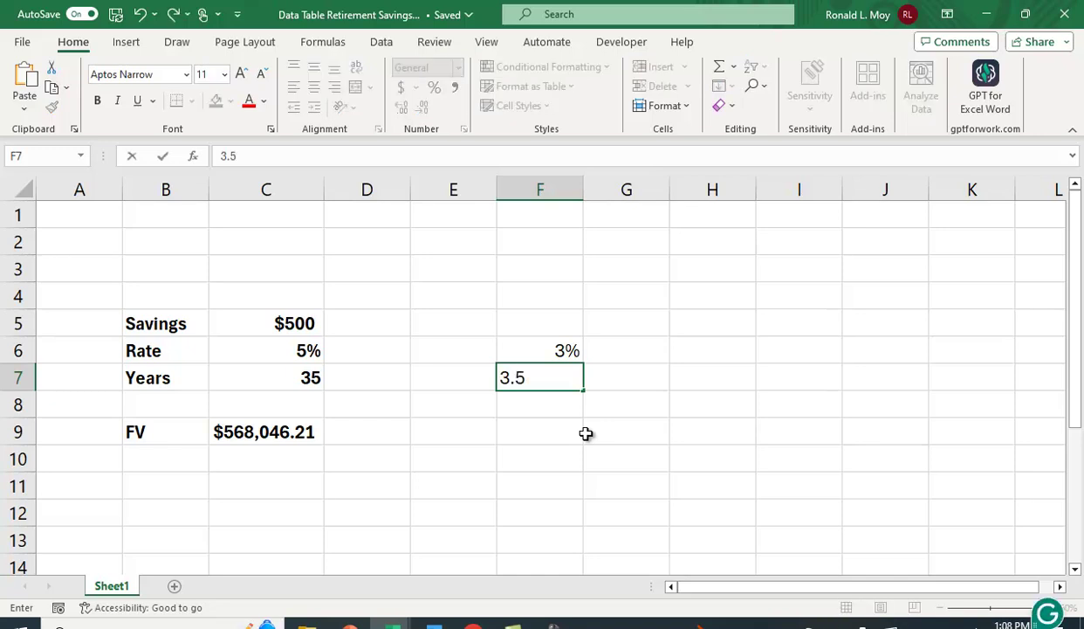
text(0%)
key(Return)
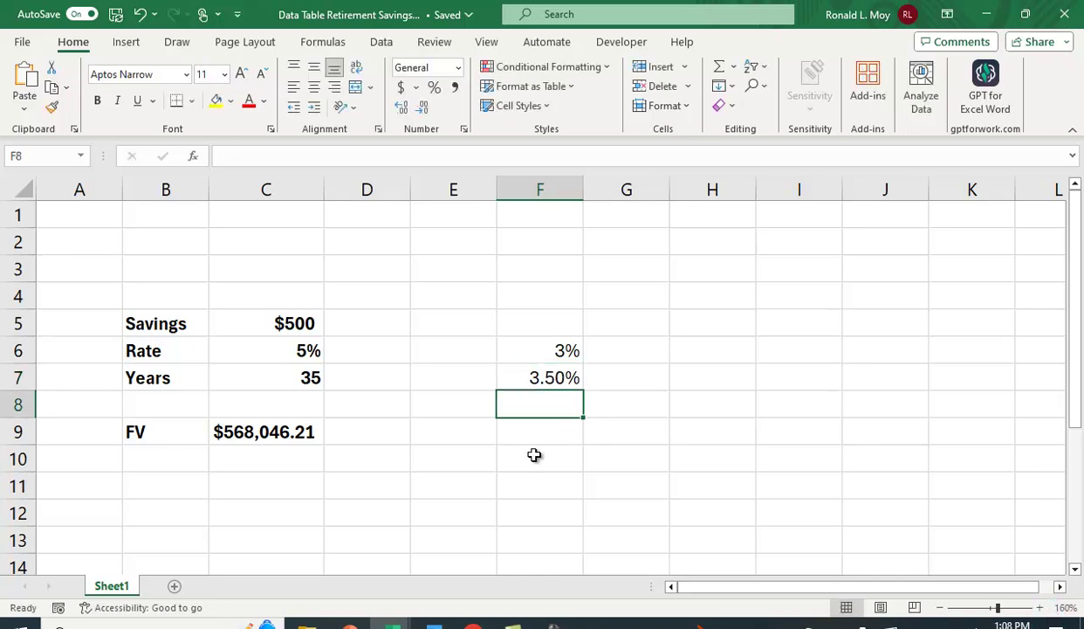
- Fill the rate series down to F23 and format it as percentages with two decimals
drag(536, 364, 591, 525)
scroll(654, 465, up, 4)
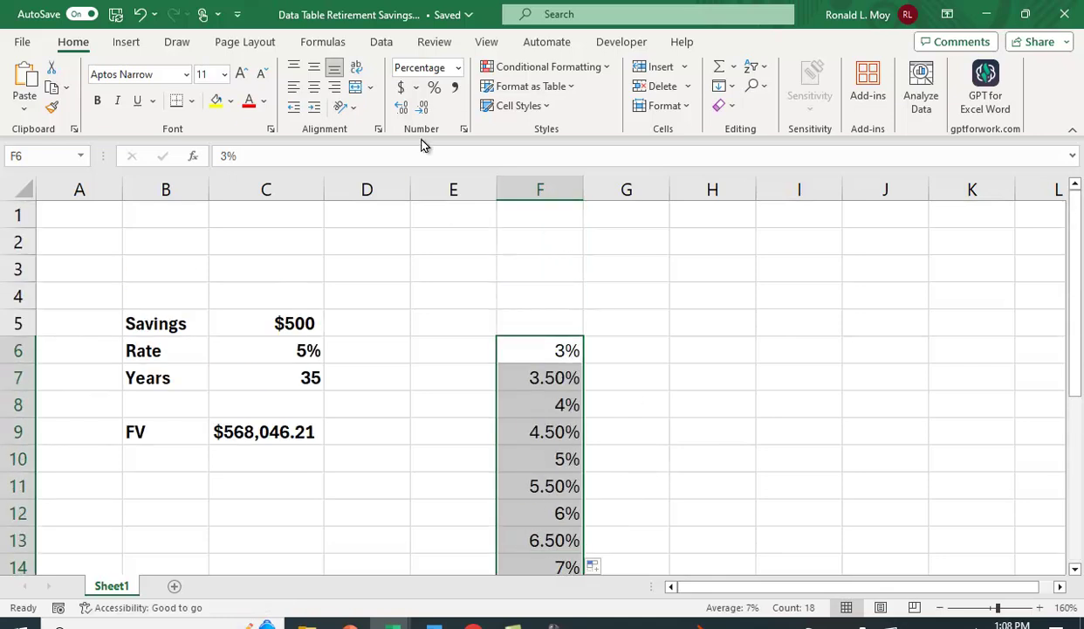
click(434, 88)
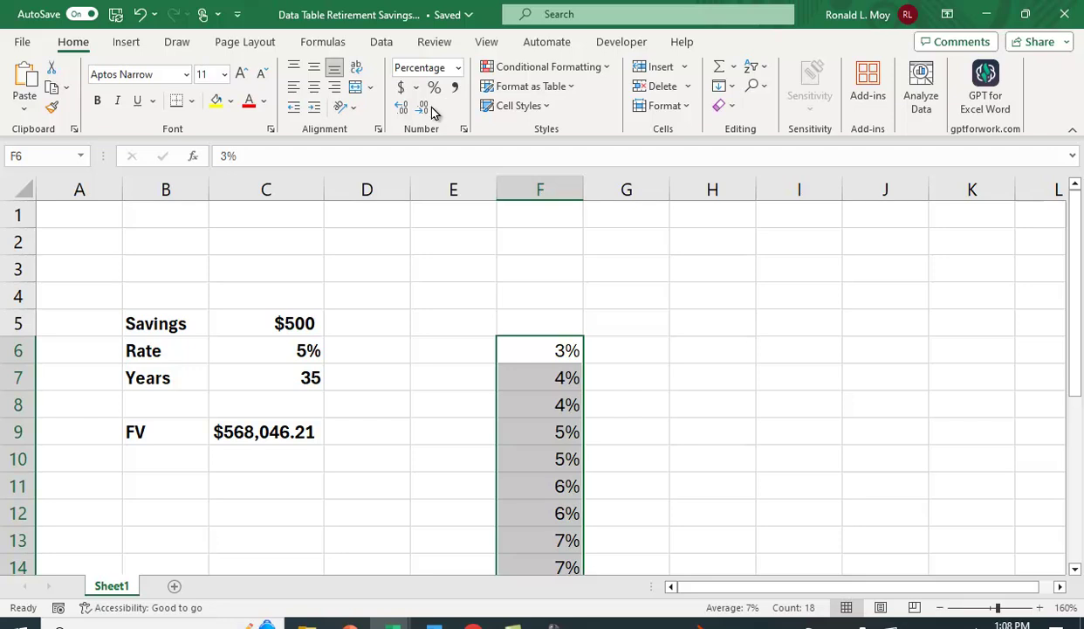
click(400, 108)
click(401, 108)
click(725, 384)
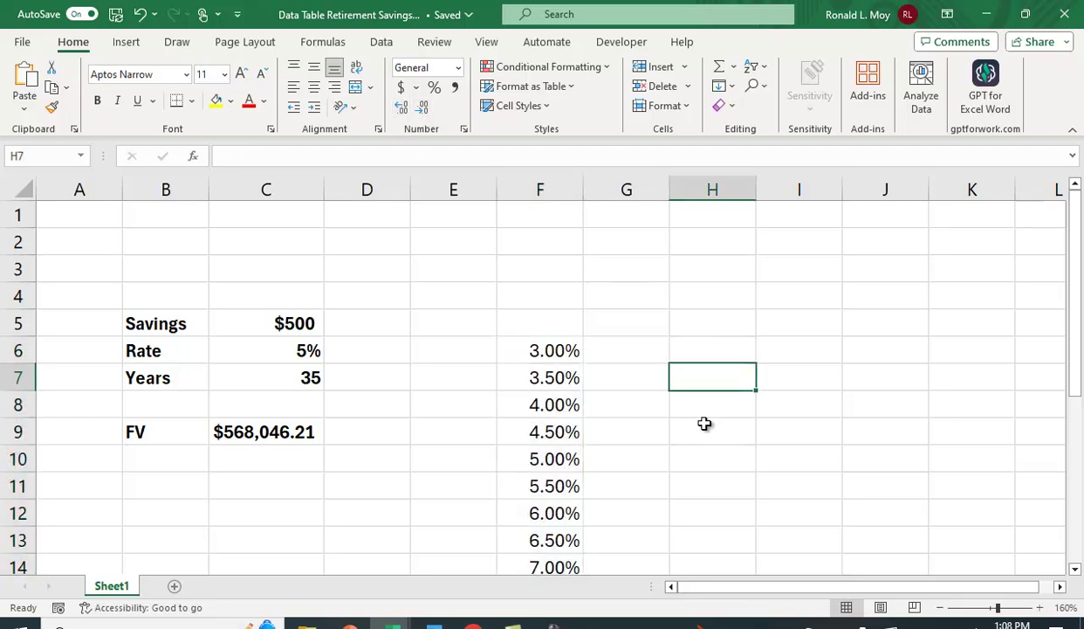
- Enter the starting year values 20 in G5 and 25 in H5
click(627, 323)
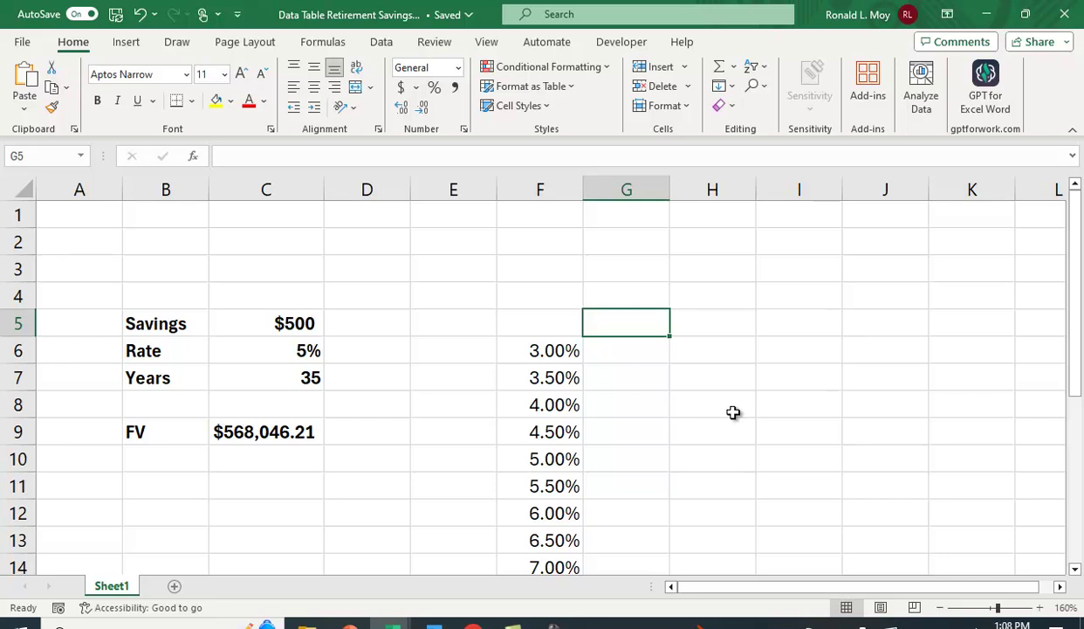
text(25)
key(Tab)
key(Left)
text(20)
key(Tab)
text(25)
key(Return)
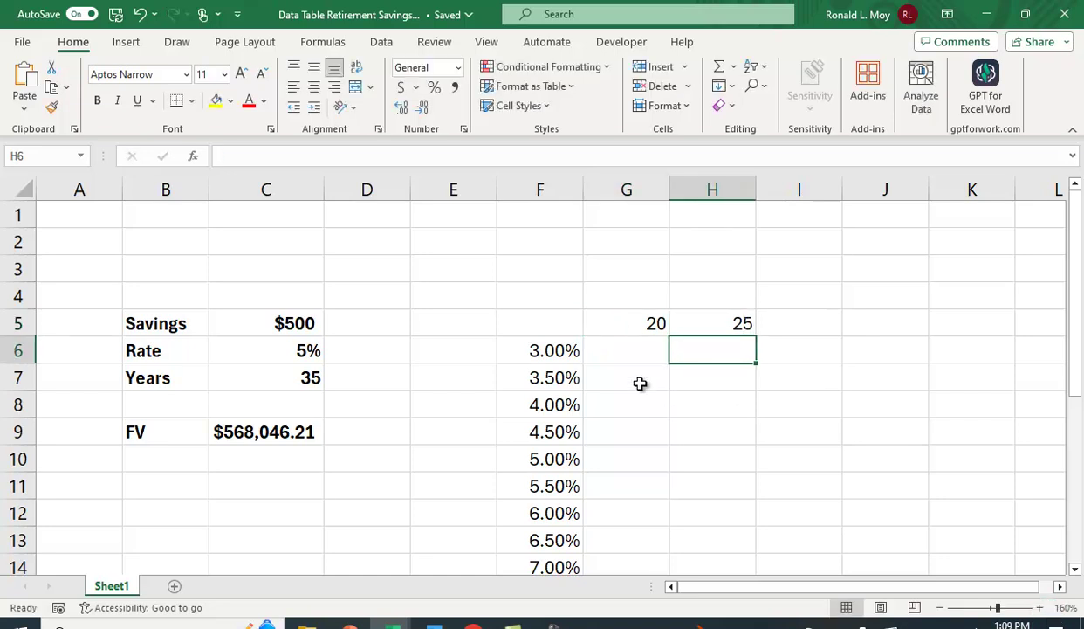
- Extend the 20, 25 years series across row 5 to 45
drag(630, 331, 760, 338)
click(792, 343)
drag(651, 323, 834, 350)
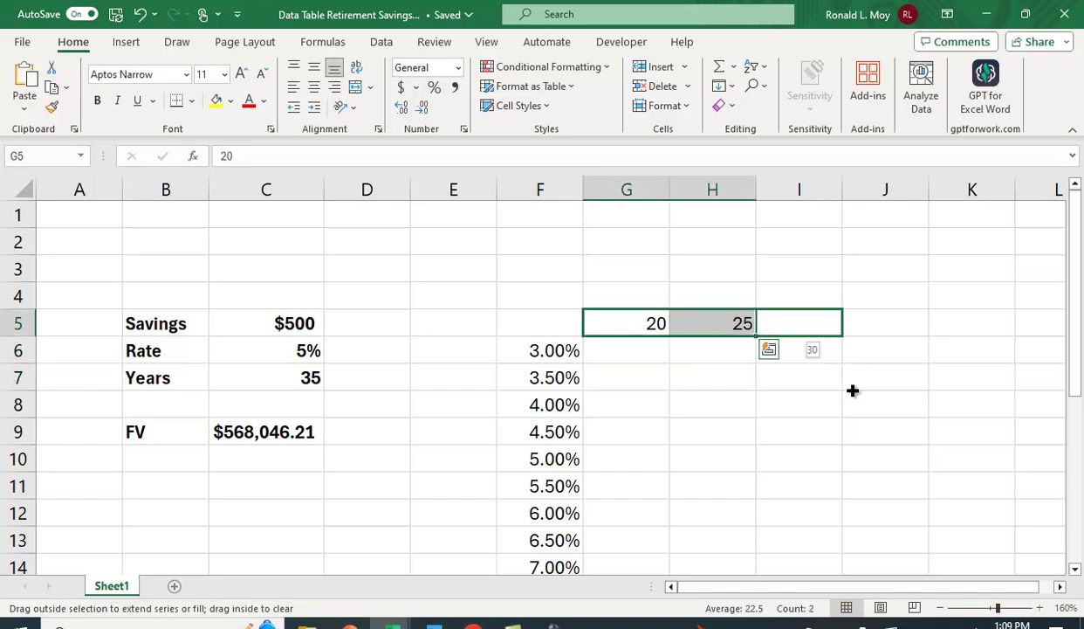
drag(853, 390, 624, 325)
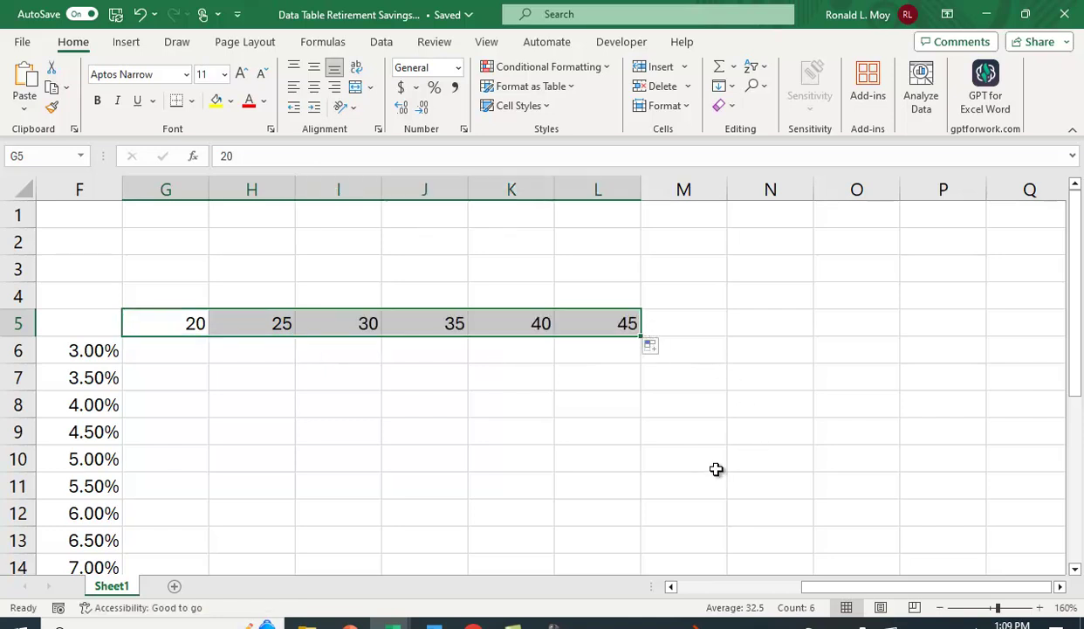
scroll(744, 504, down, 1)
drag(854, 587, 650, 542)
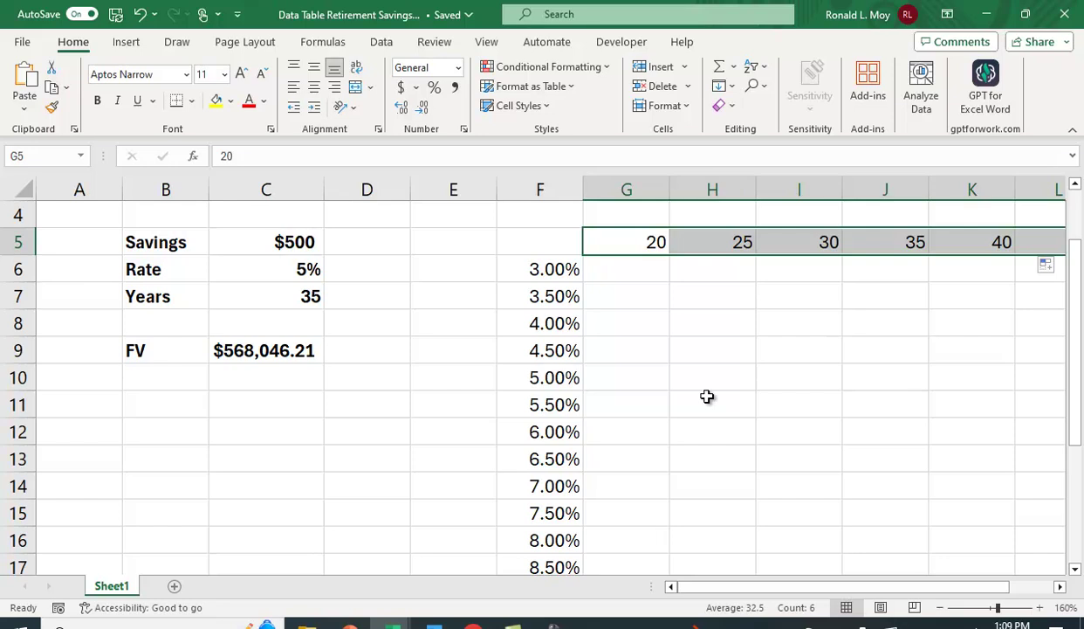
click(704, 349)
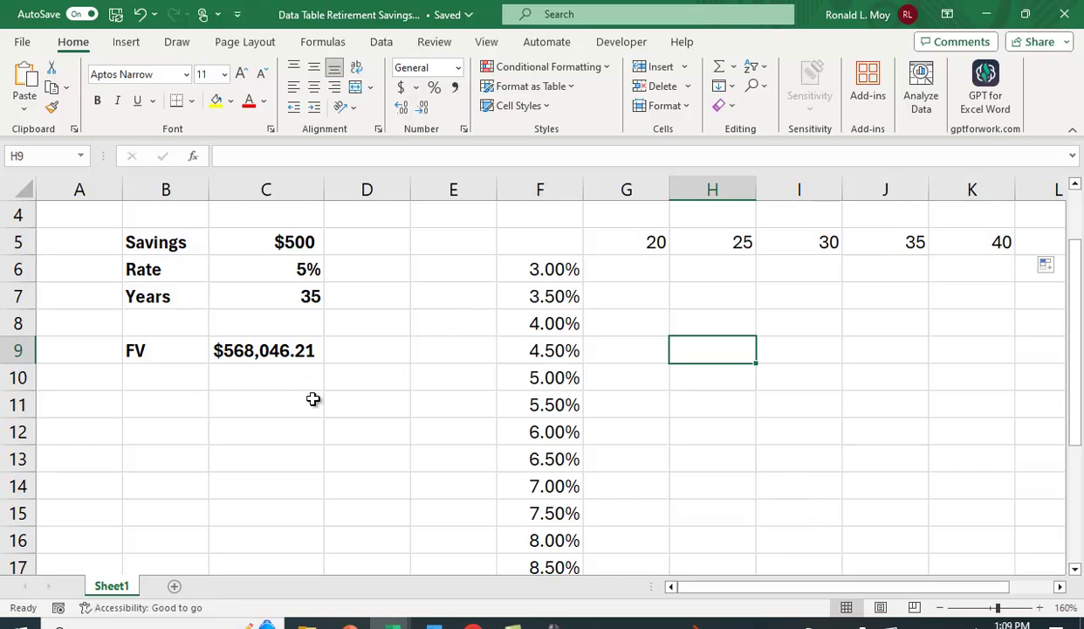
- Enter =C9 in corner cell F5, then select the table range F5:L23
click(543, 244)
text(=)
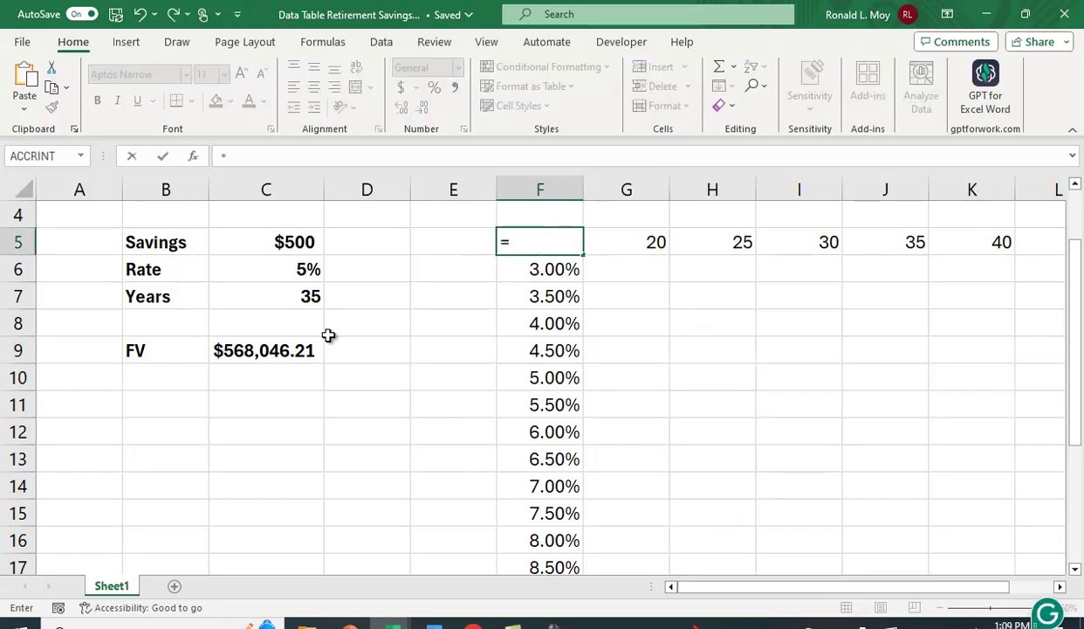
click(266, 347)
key(Return)
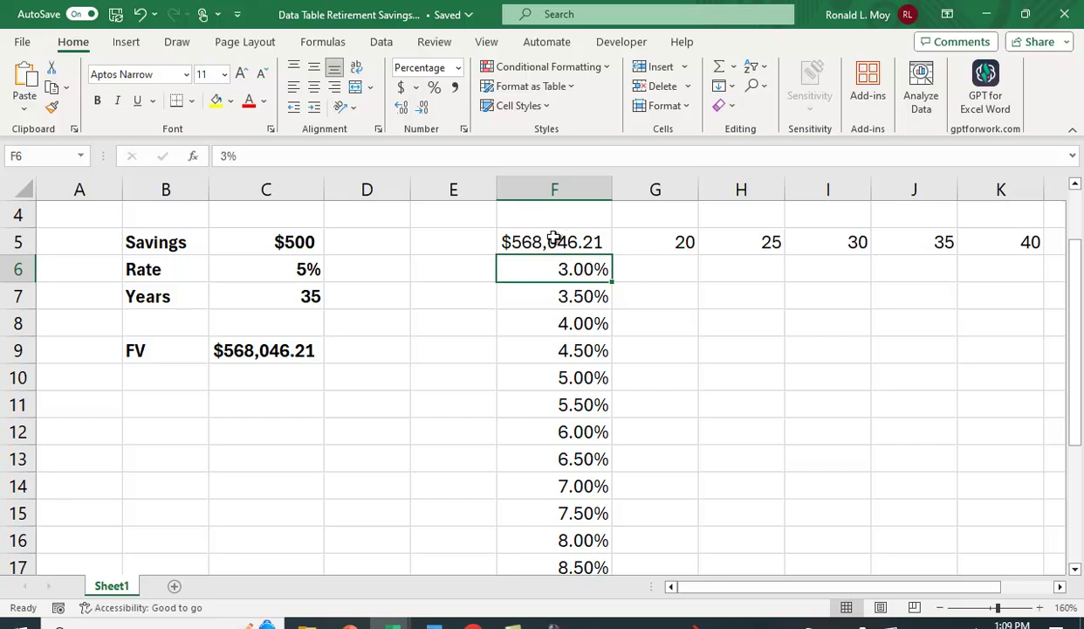
drag(553, 238, 814, 513)
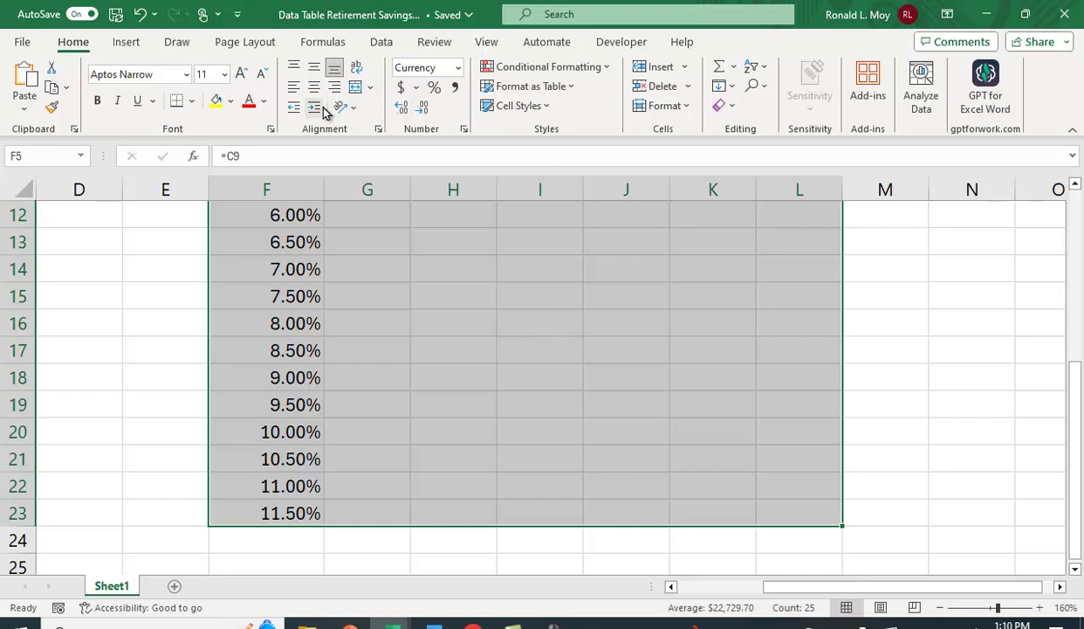
- Start a Data Table from the Data tab's What-If Analysis menu
click(379, 45)
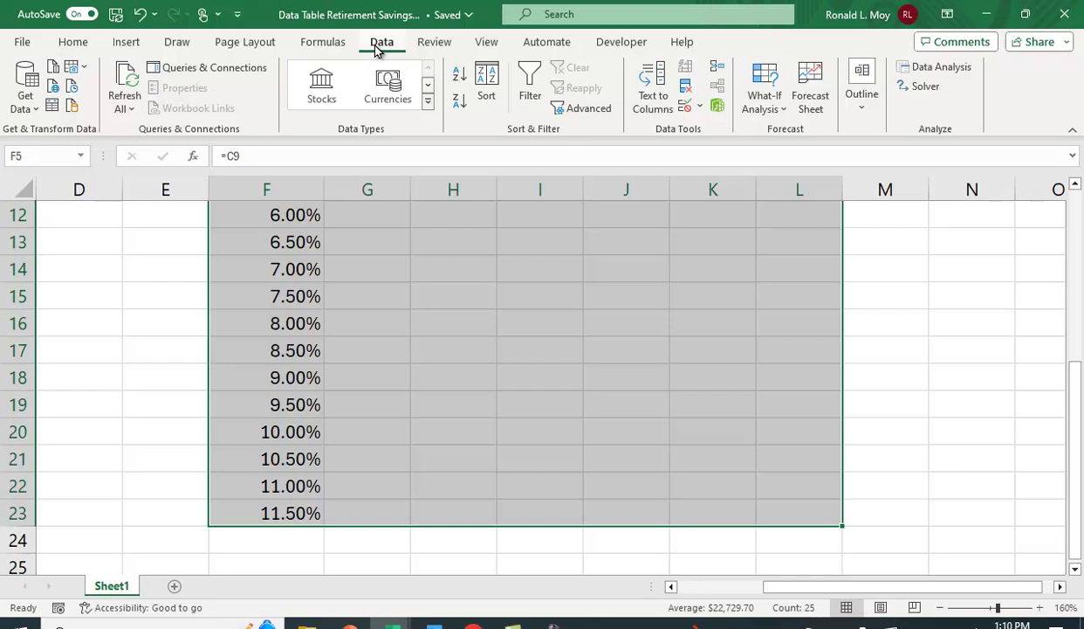
click(764, 83)
click(803, 178)
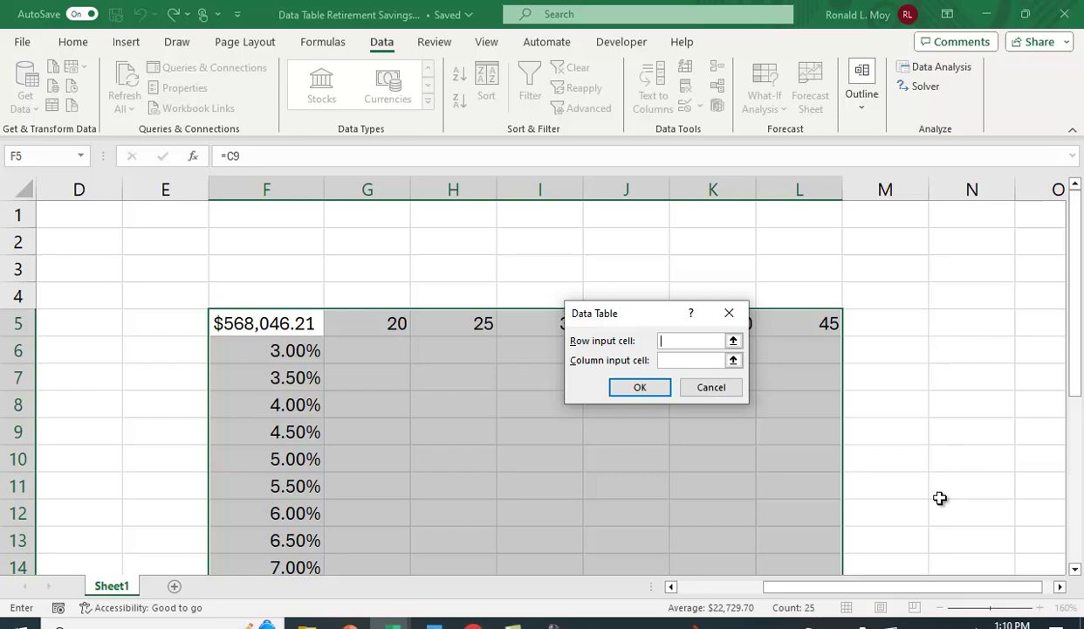
drag(852, 591, 746, 592)
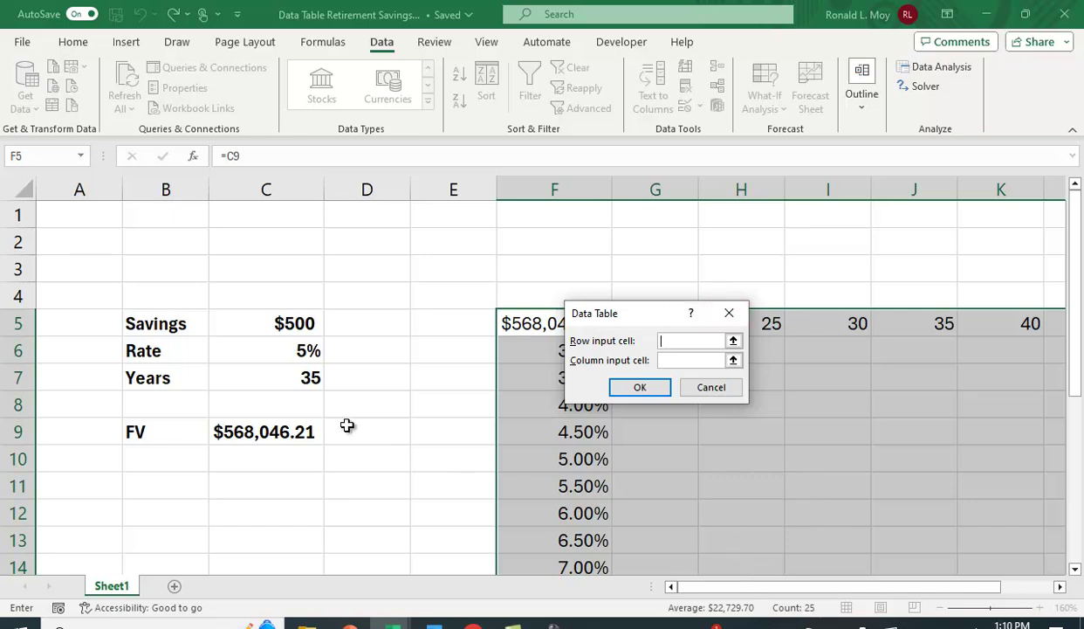
- Use C7 as the row input and C6 as the column input to fill the grid
click(288, 378)
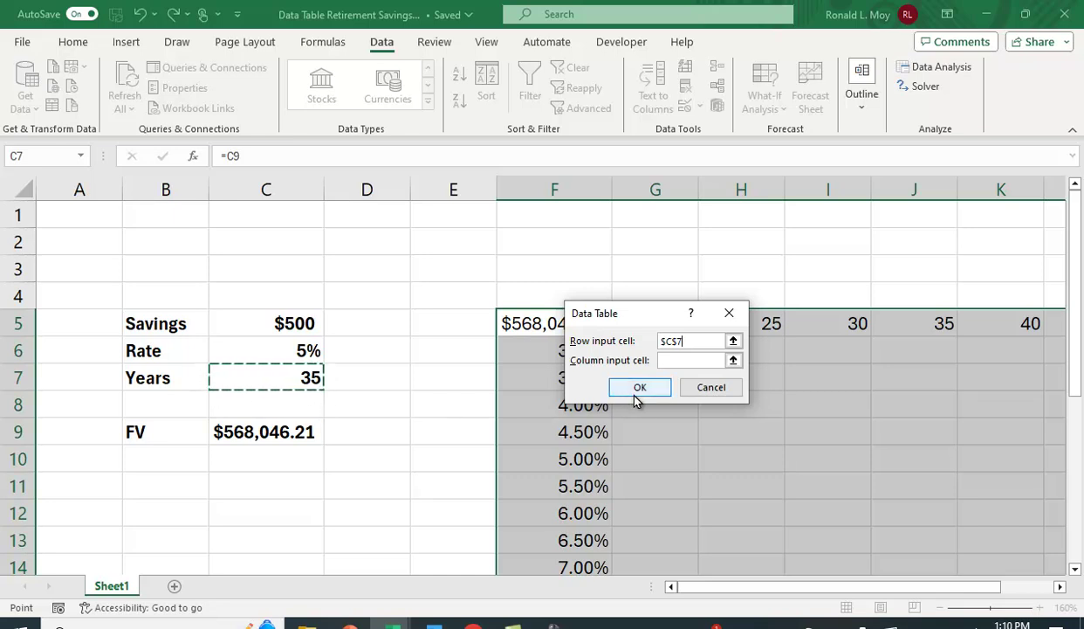
click(692, 360)
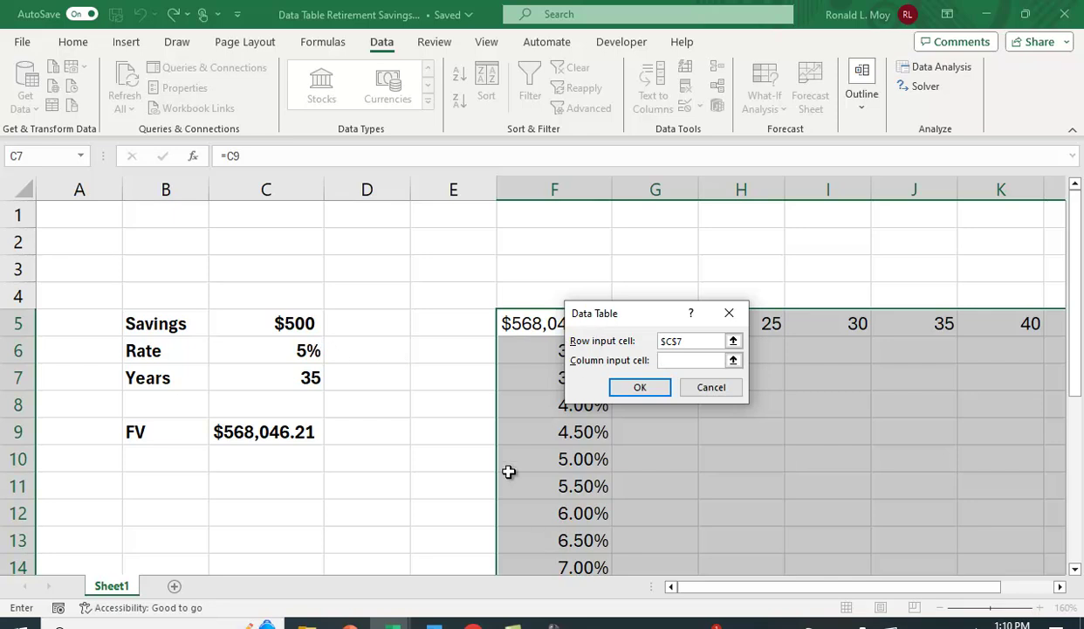
click(301, 350)
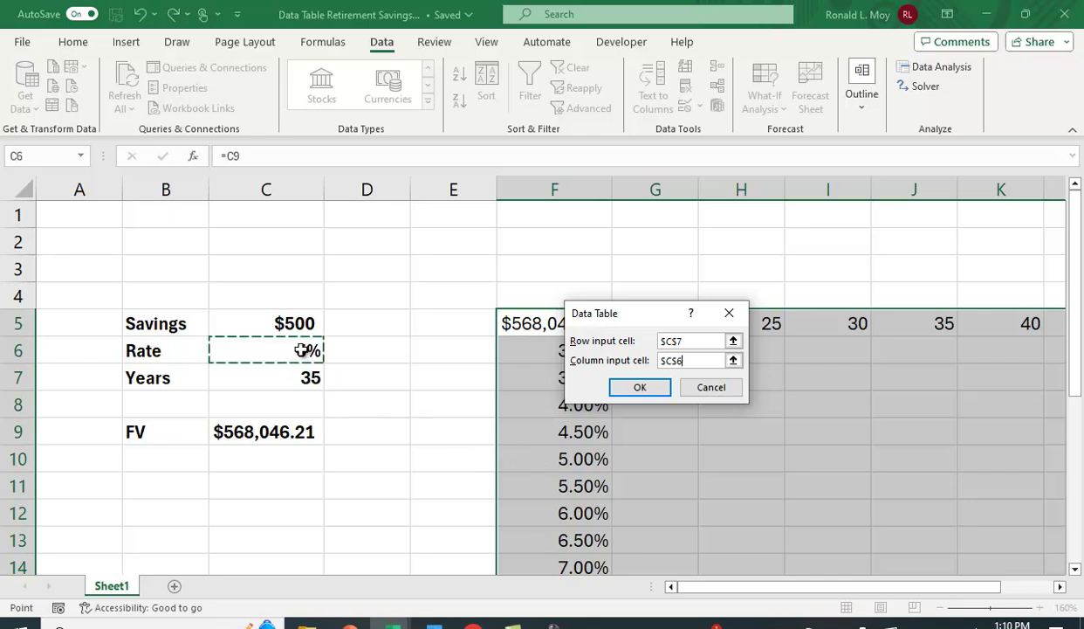
click(643, 388)
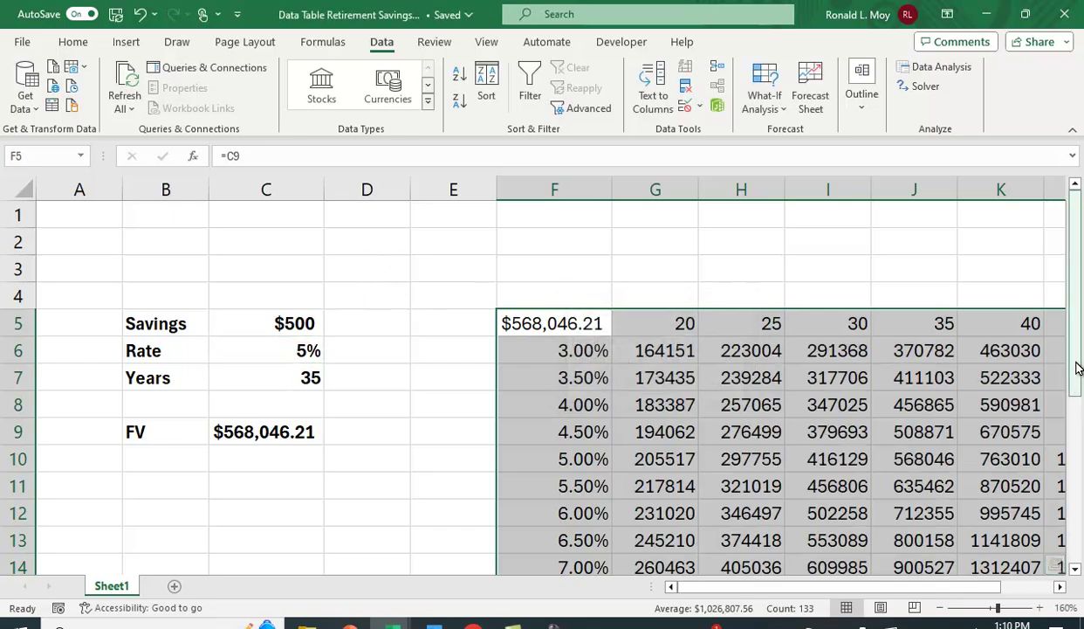
scroll(1080, 368, down, 3)
scroll(1079, 368, up, 2)
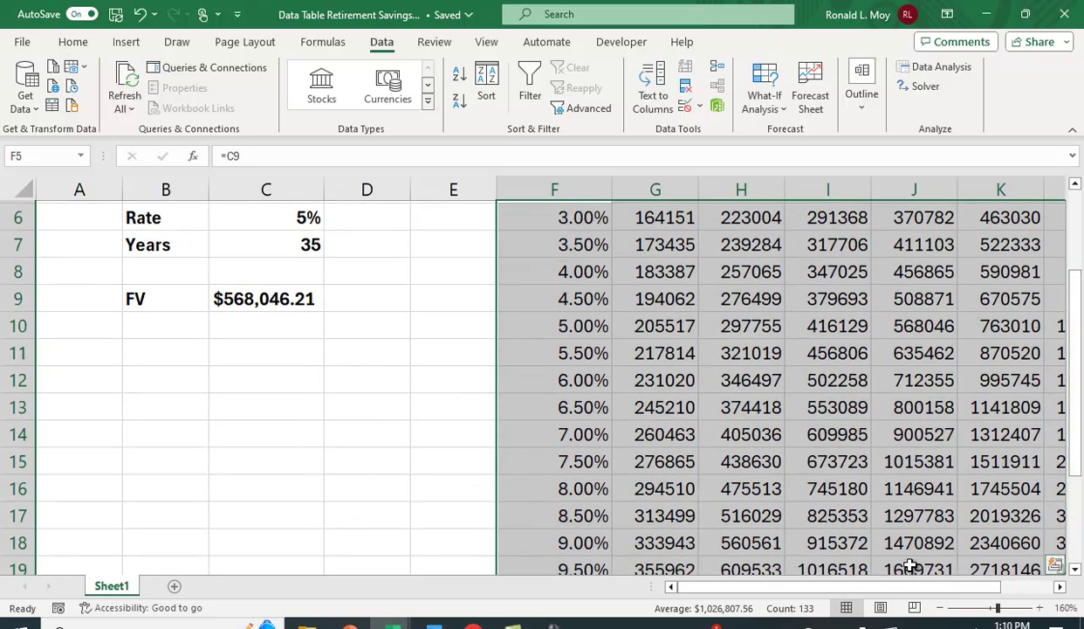
drag(873, 587, 914, 587)
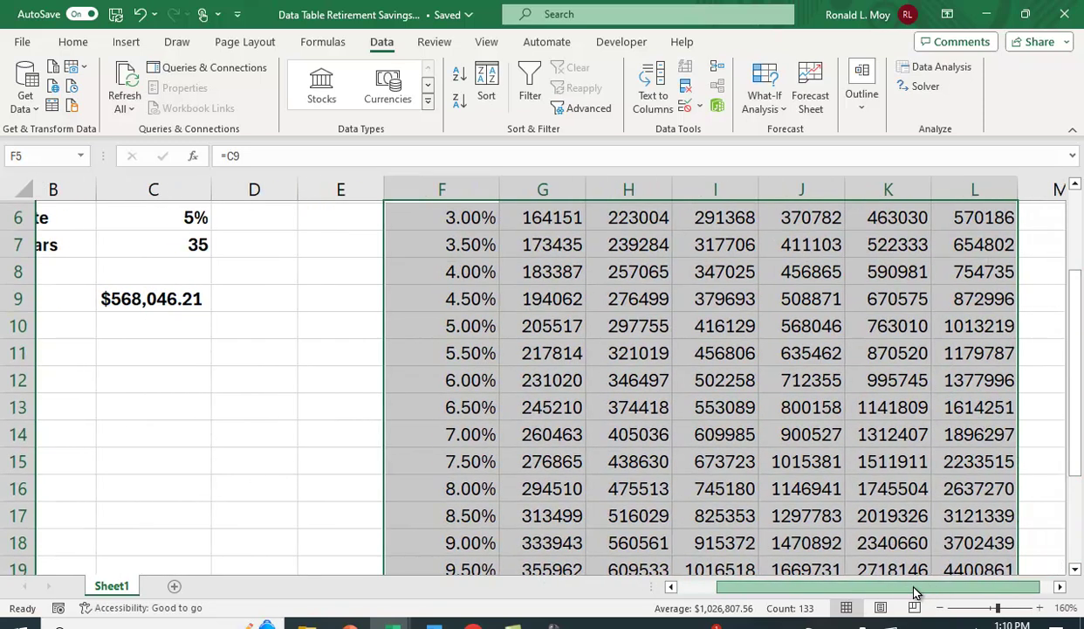
click(1056, 444)
scroll(1004, 432, up, 2)
drag(400, 349, 758, 510)
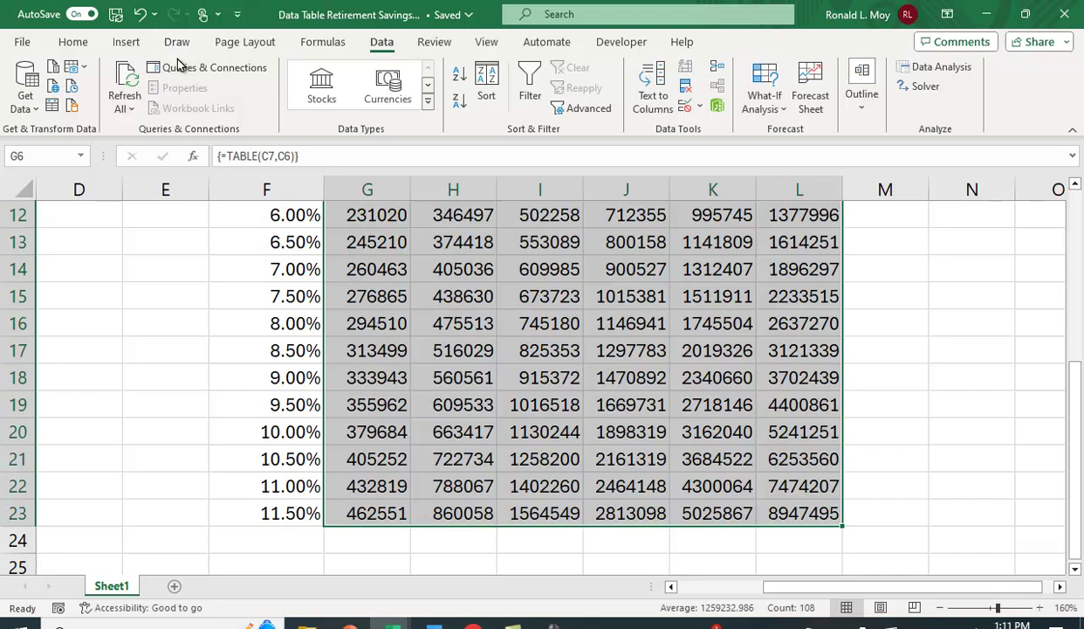
- Apply dollar Accounting format with zero decimals to the table values and adjust the zoom
click(77, 42)
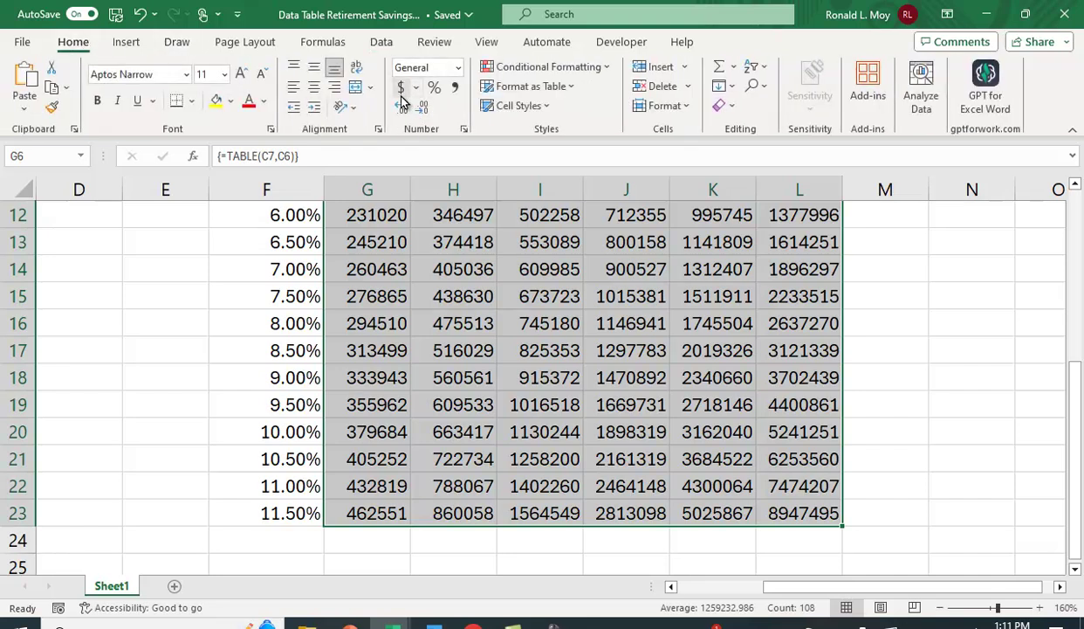
click(401, 87)
click(421, 109)
click(422, 108)
click(653, 235)
scroll(659, 231, down, 2)
scroll(659, 230, up, 1)
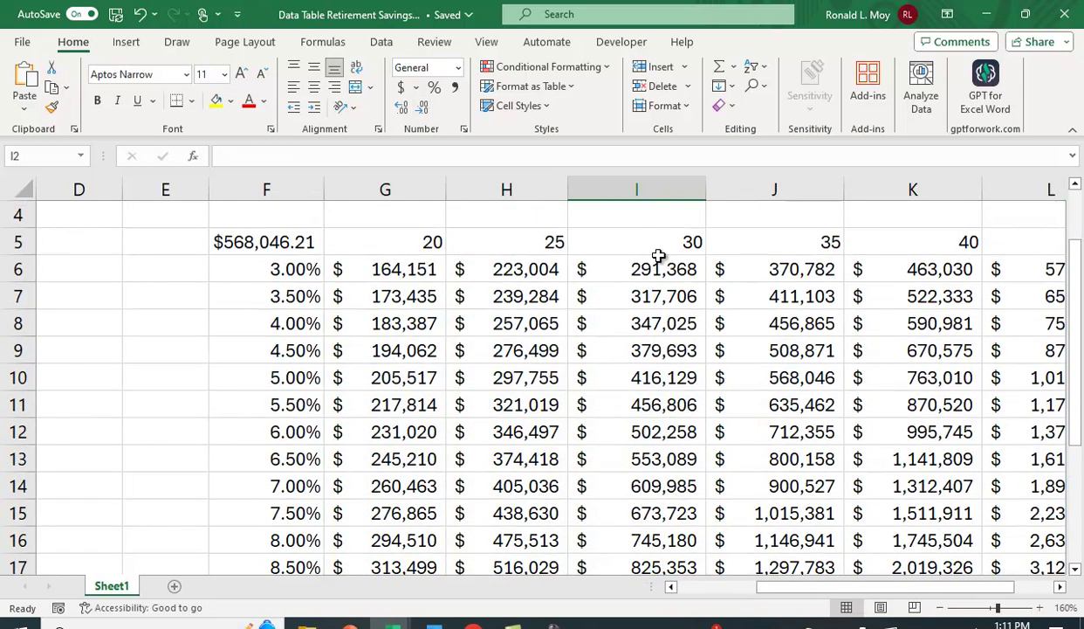
click(939, 610)
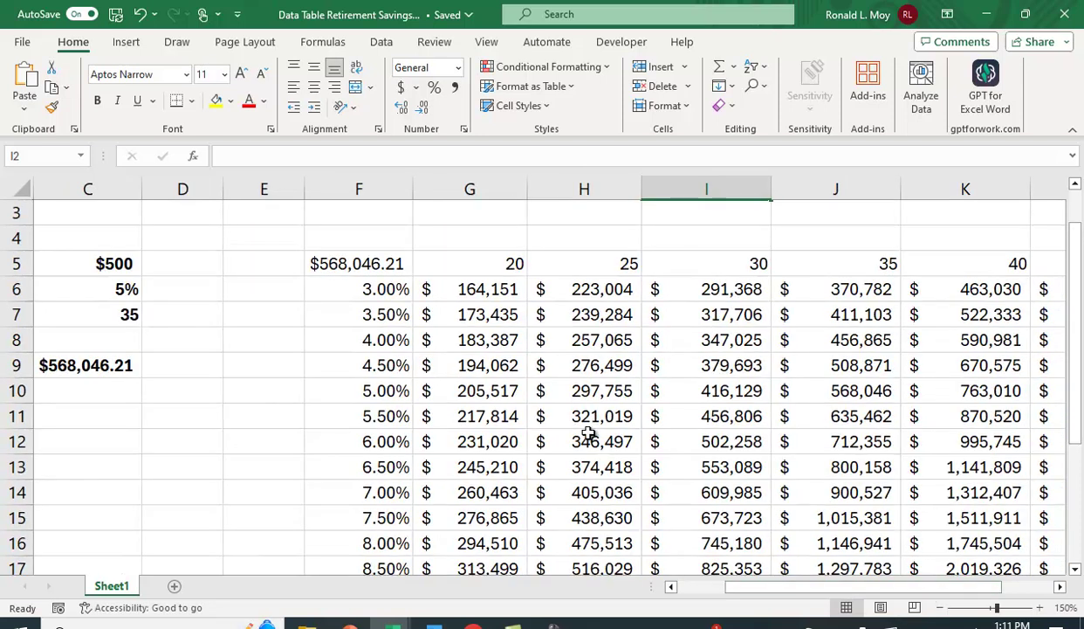
drag(760, 587, 799, 591)
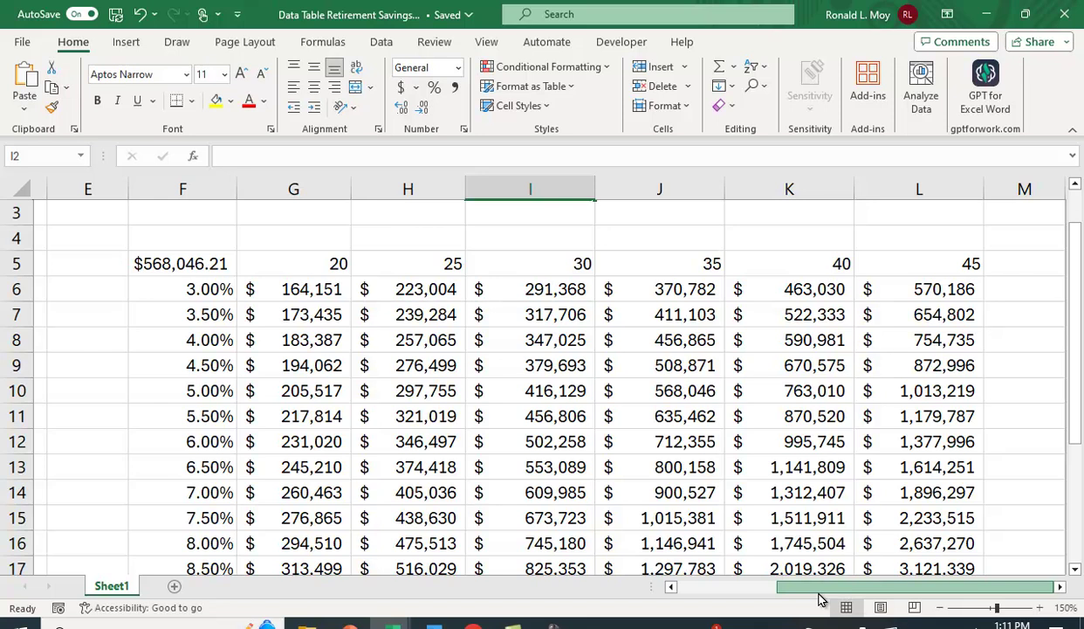
scroll(354, 328, down, 1)
scroll(373, 363, up, 1)
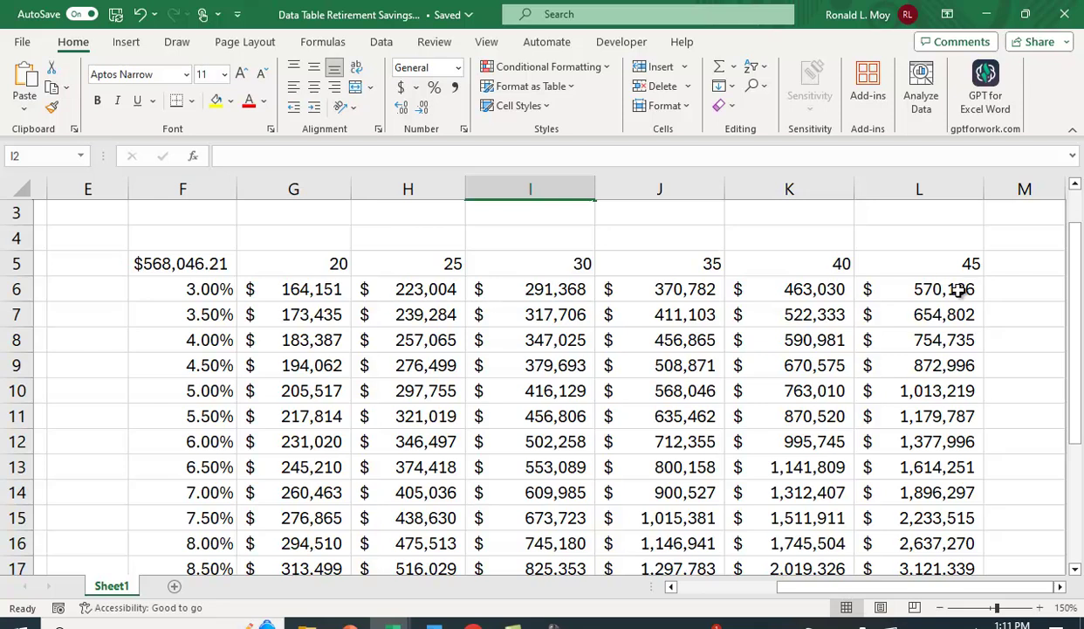
scroll(959, 293, down, 1)
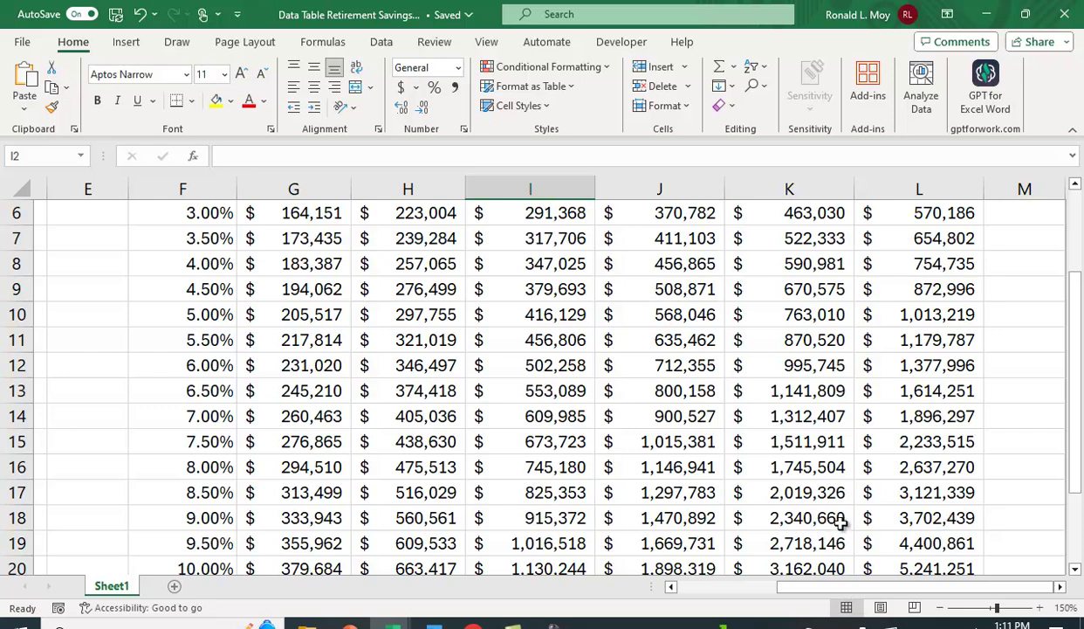
click(944, 521)
scroll(1004, 549, up, 1)
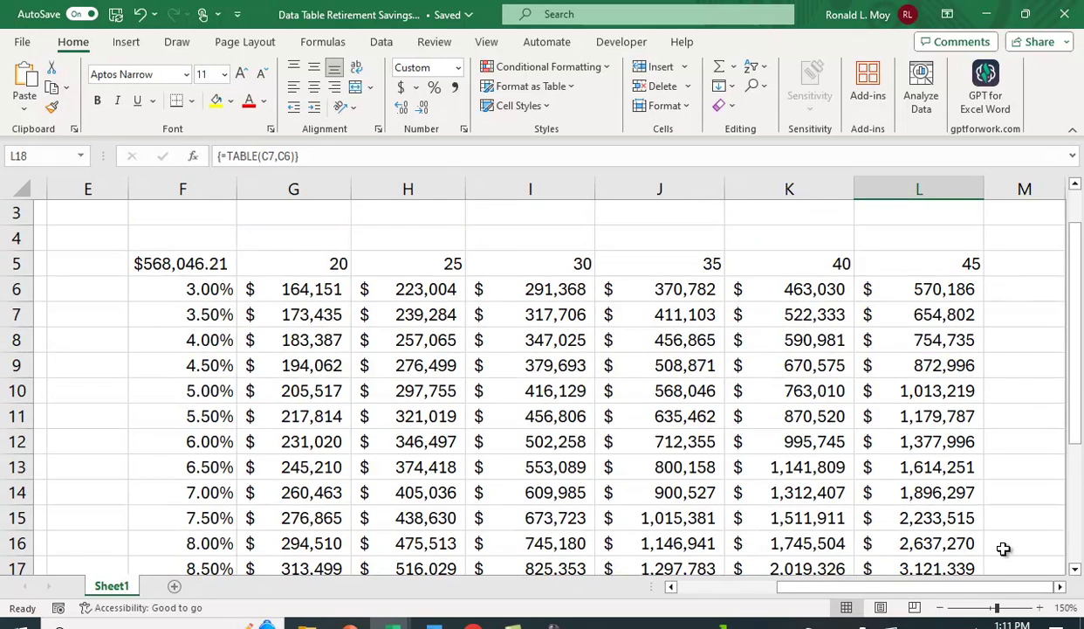
scroll(1004, 549, down, 1)
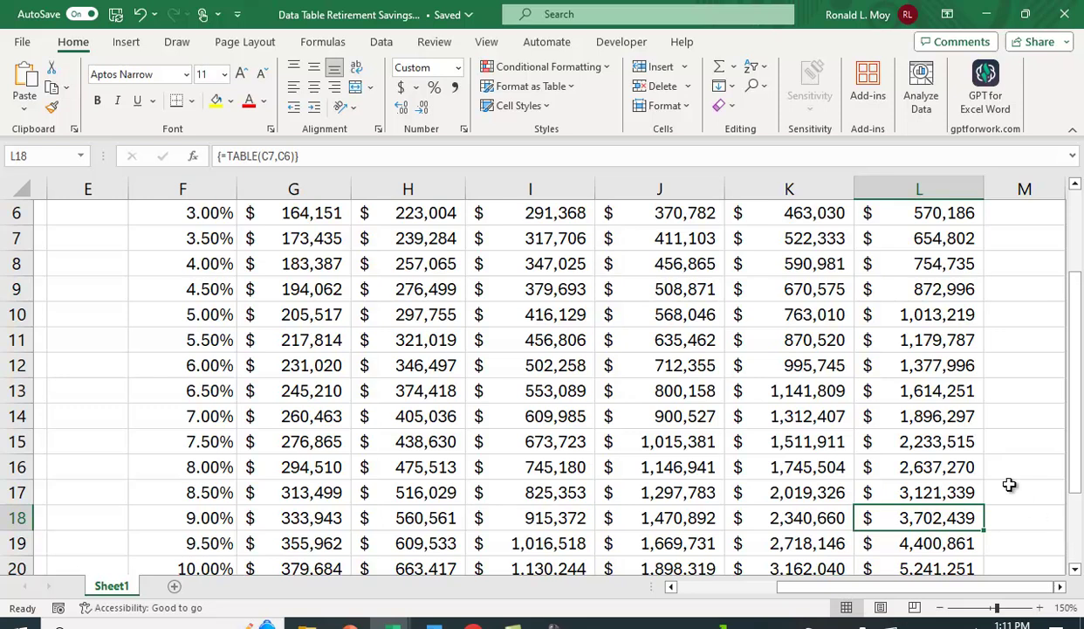
scroll(996, 476, up, 1)
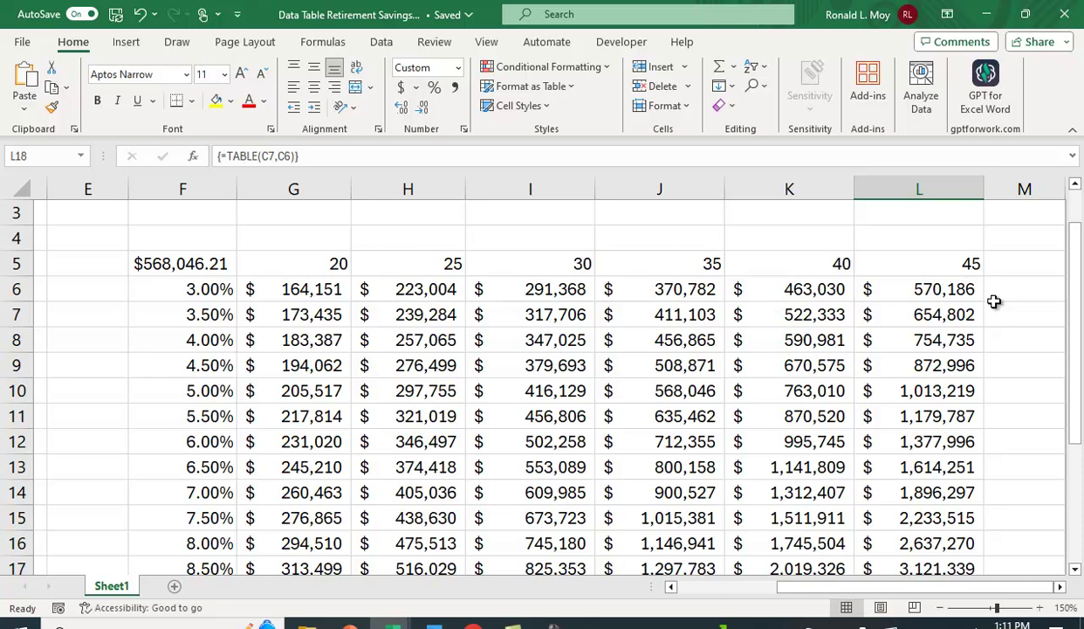
scroll(924, 341, down, 1)
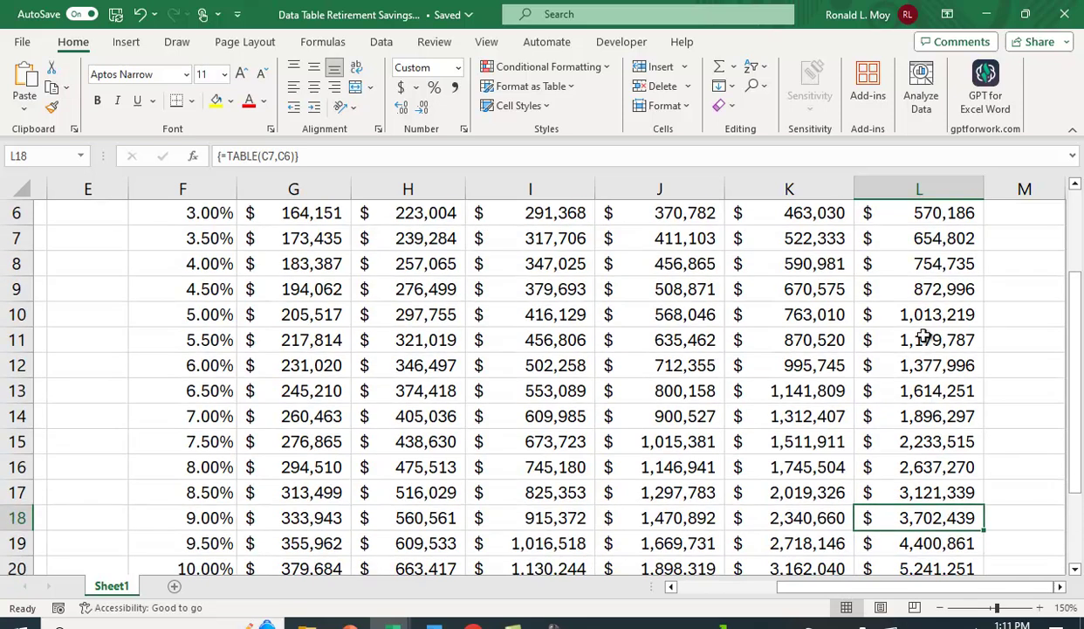
scroll(924, 339, up, 1)
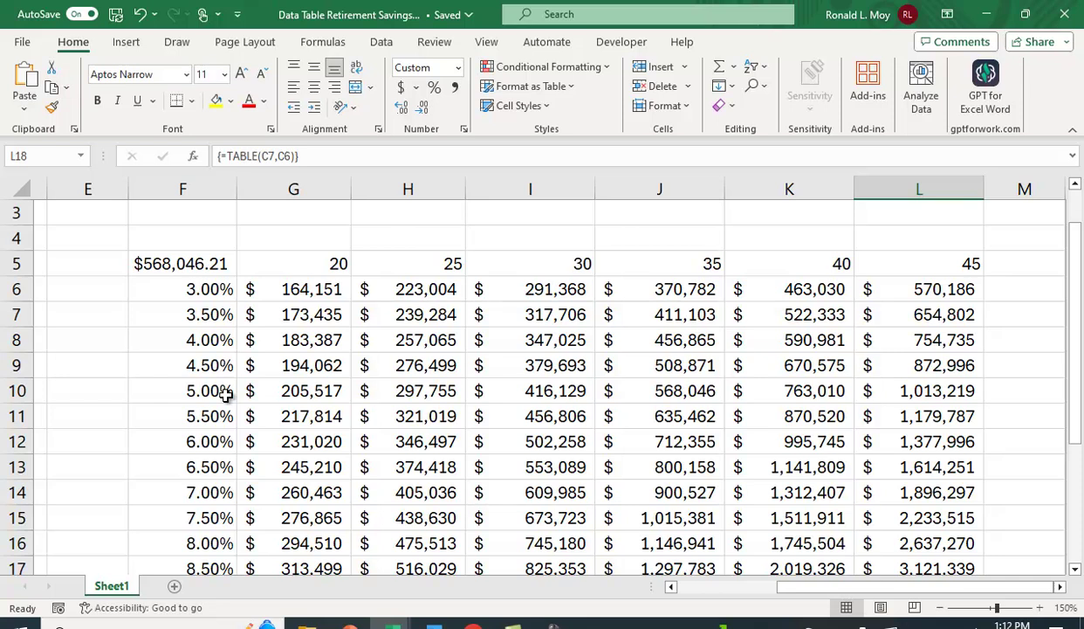
scroll(225, 419, down, 3)
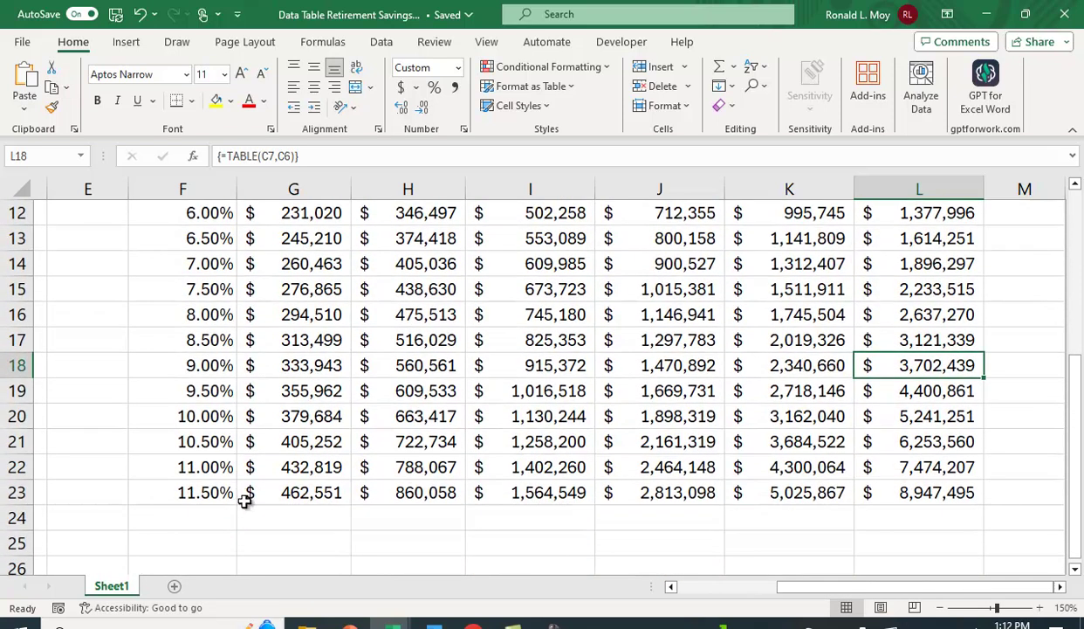
scroll(262, 485, up, 3)
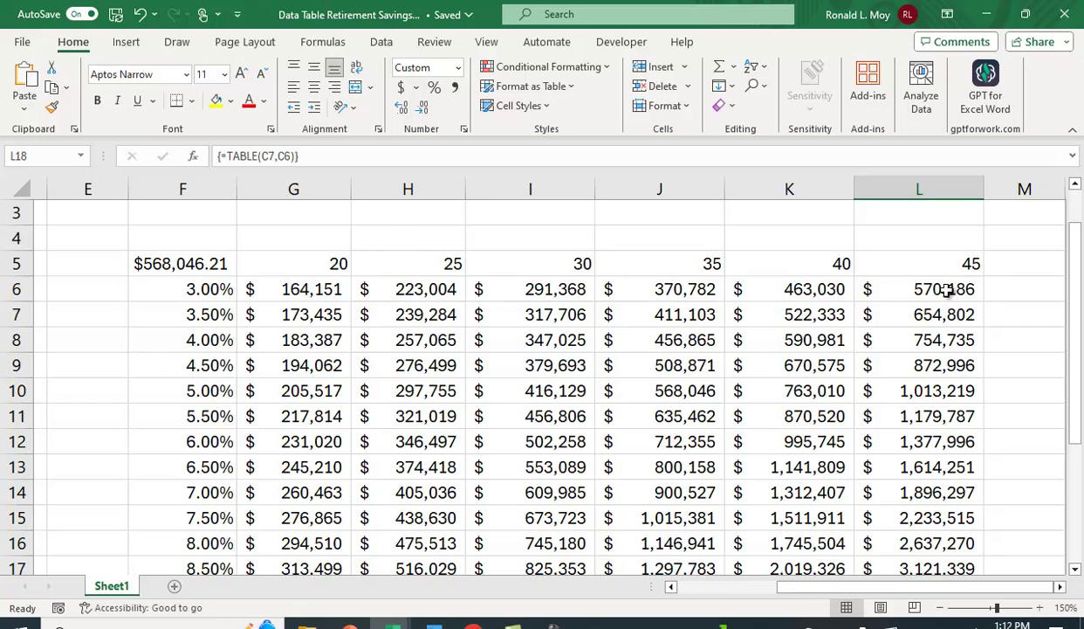
click(948, 290)
scroll(454, 491, down, 1)
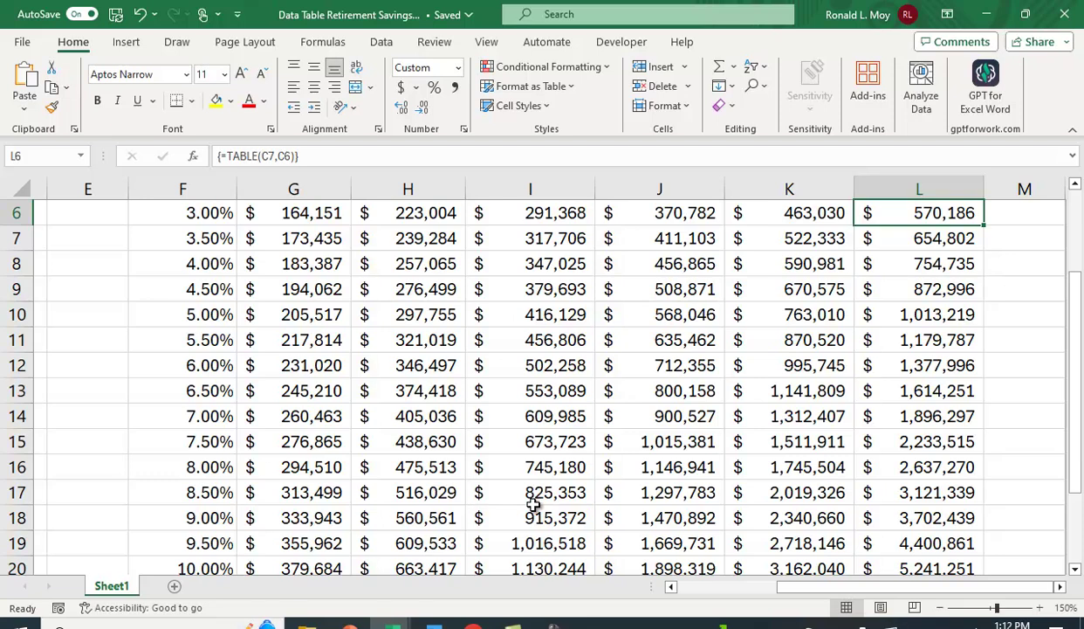
scroll(432, 524, up, 2)
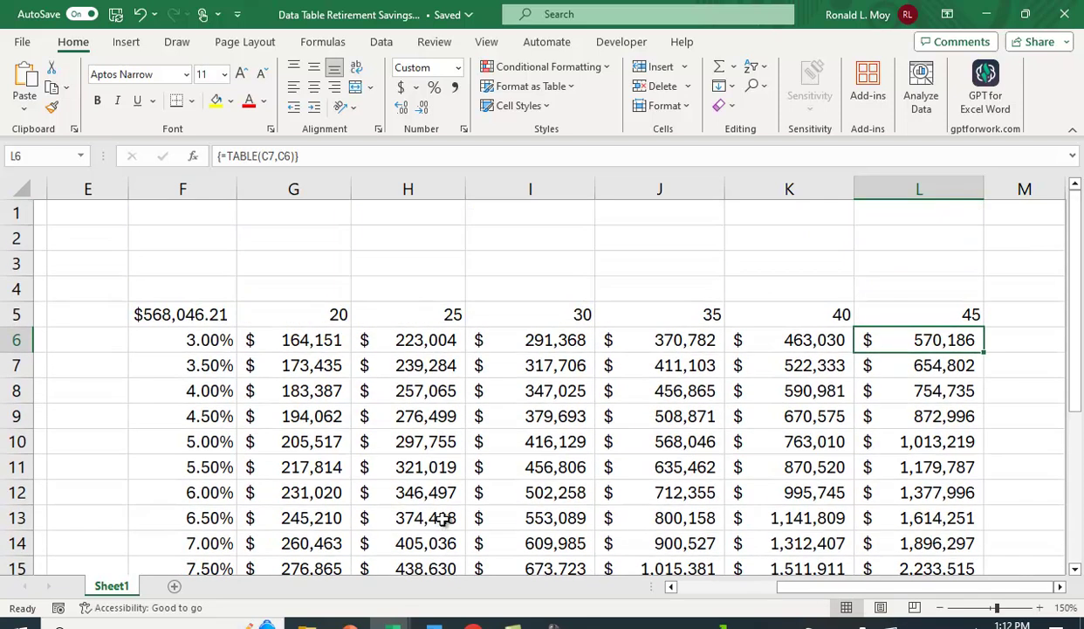
scroll(444, 519, down, 2)
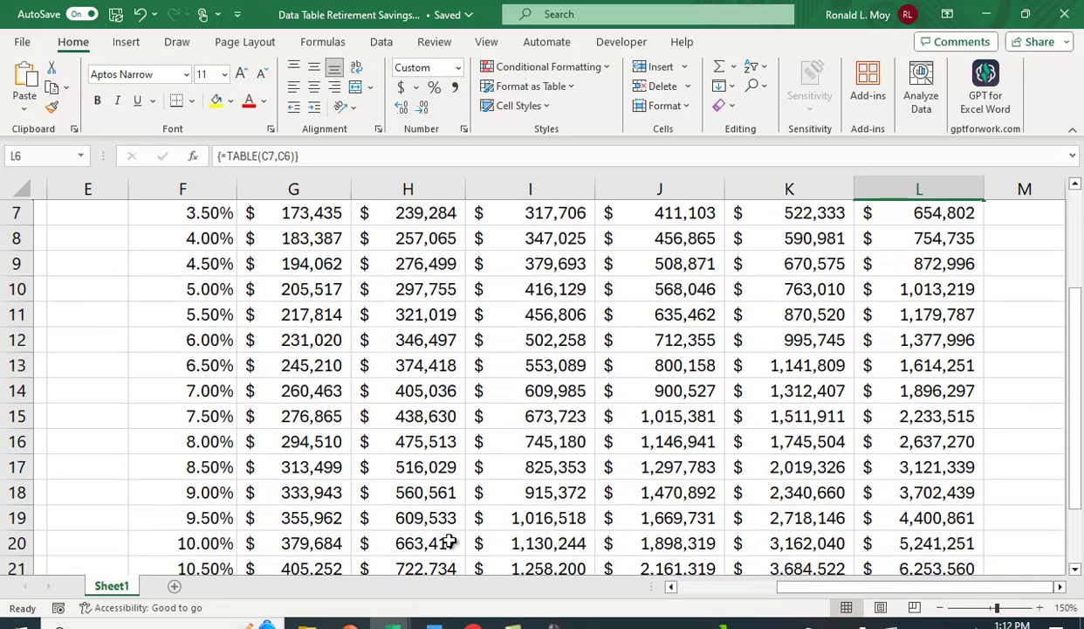
scroll(445, 523, up, 2)
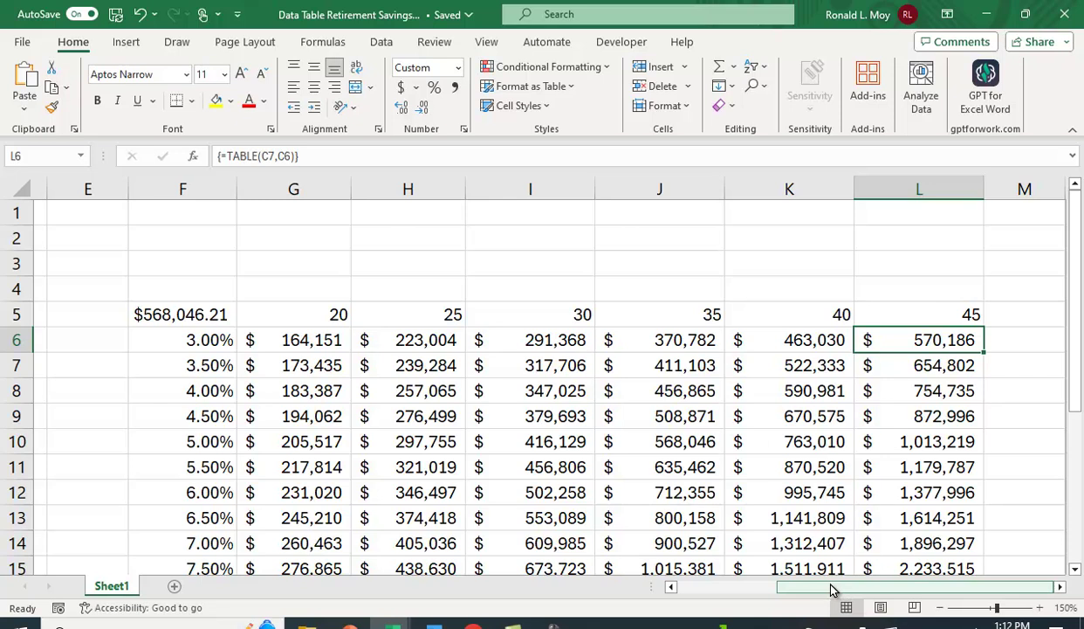
- Enter 750 in C5 and review the recalculated FV and data table values
drag(830, 589, 750, 571)
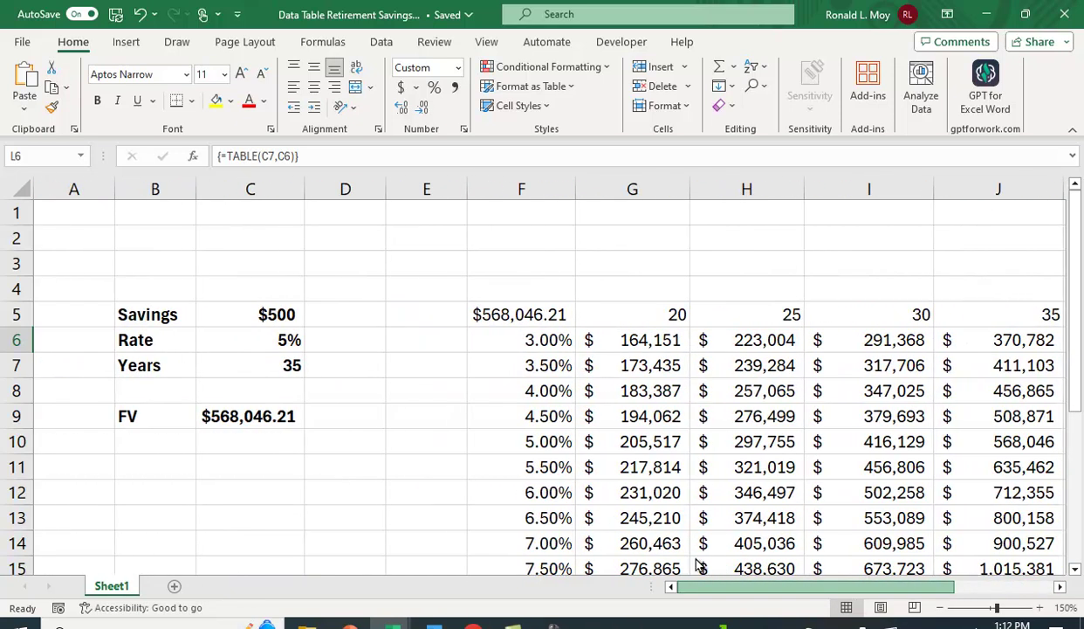
click(260, 312)
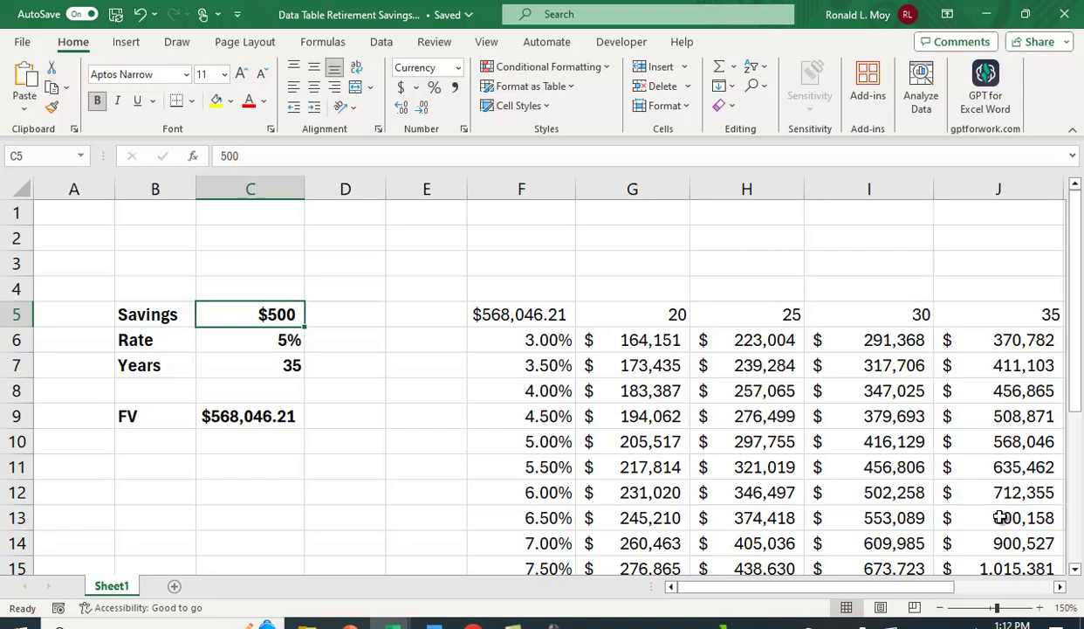
text(750)
key(Return)
scroll(1047, 547, down, 1)
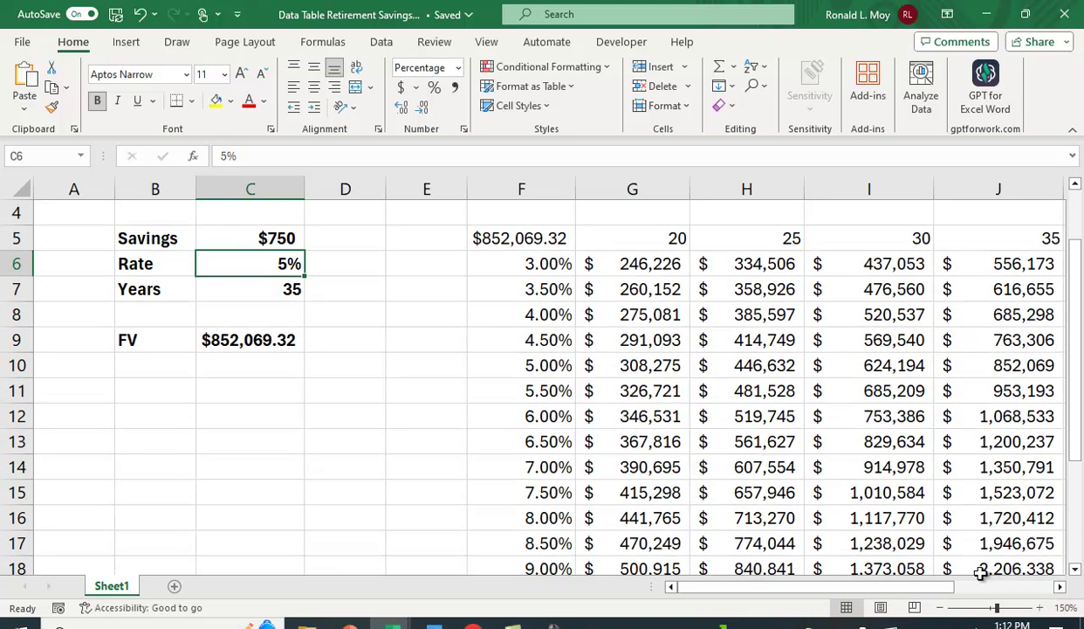
drag(892, 594, 993, 589)
scroll(1015, 501, down, 3)
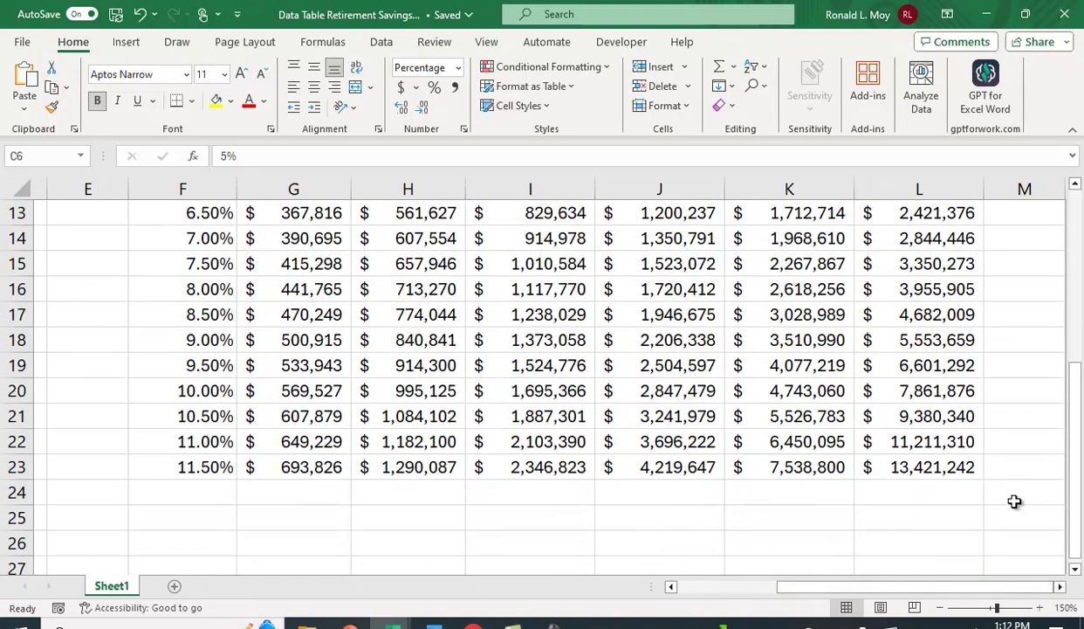
scroll(1014, 501, up, 3)
drag(949, 595, 724, 566)
scroll(724, 565, up, 1)
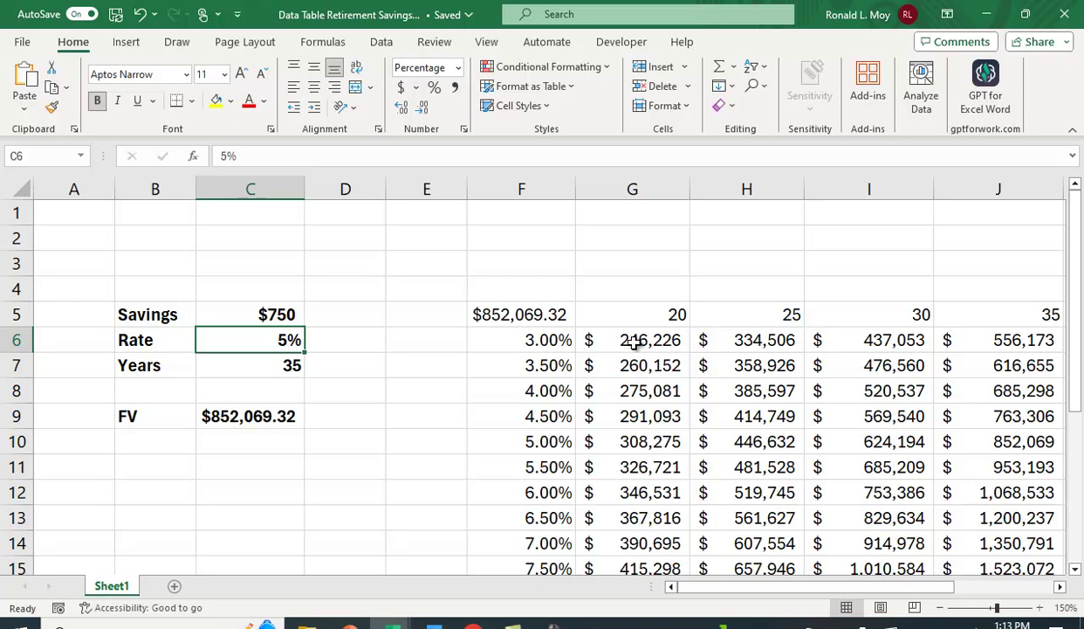
scroll(646, 367, down, 3)
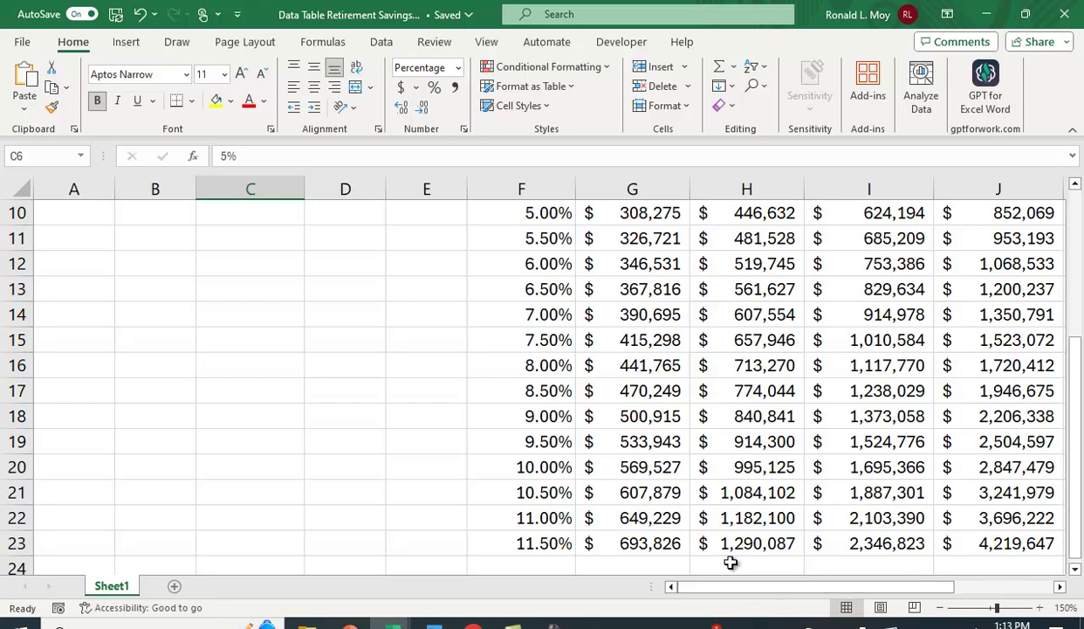
scroll(696, 511, up, 1)
scroll(696, 511, up, 1)
scroll(568, 496, down, 1)
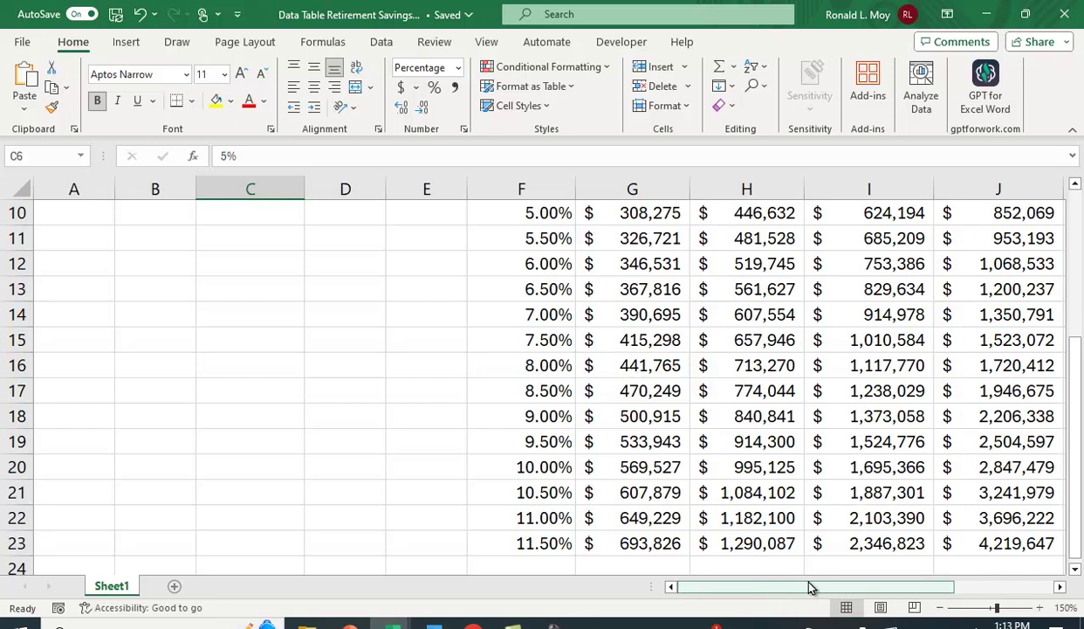
drag(813, 596, 914, 597)
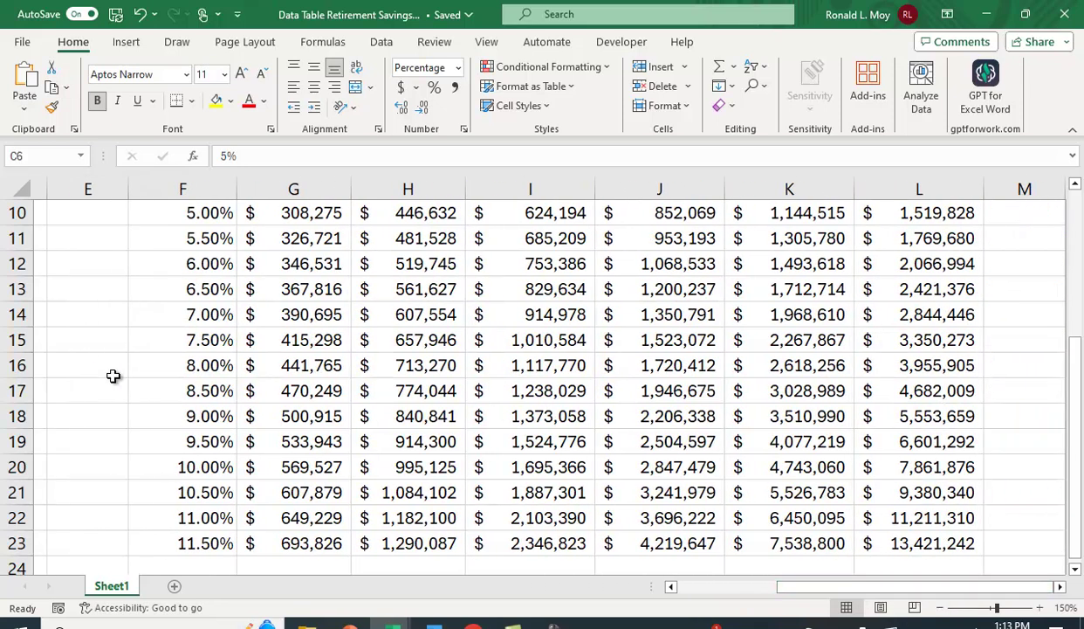
click(9, 341)
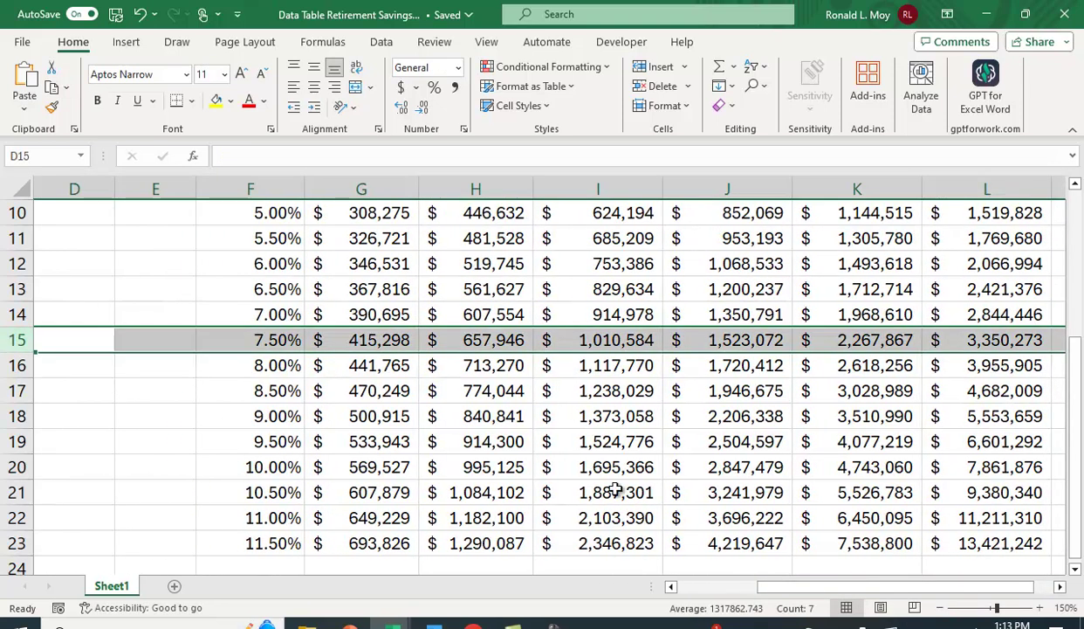
drag(835, 591, 882, 590)
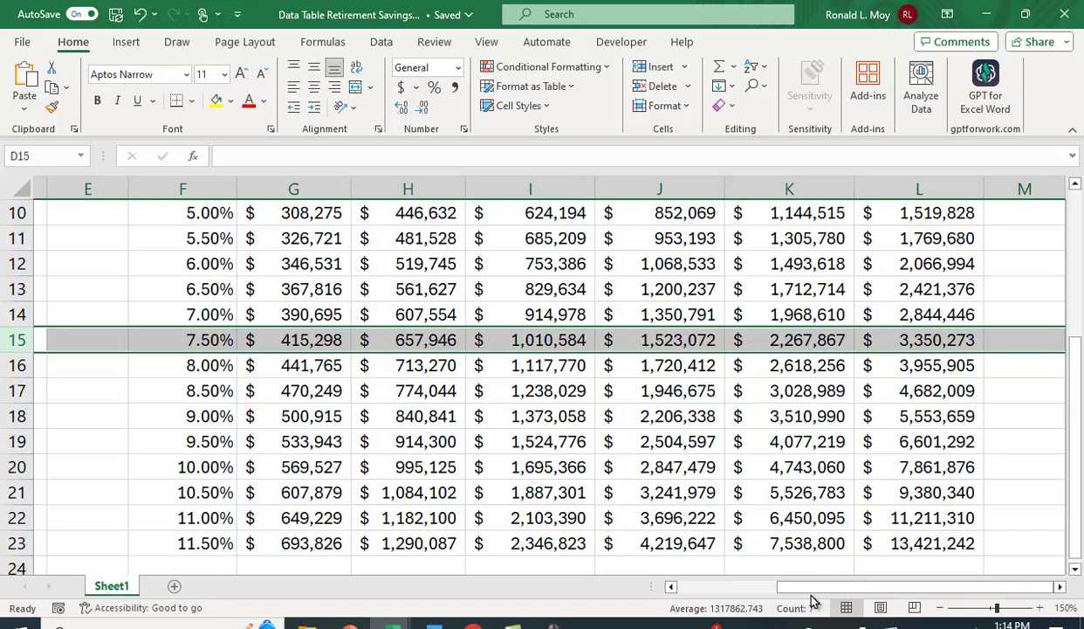
drag(807, 591, 806, 572)
scroll(699, 354, up, 1)
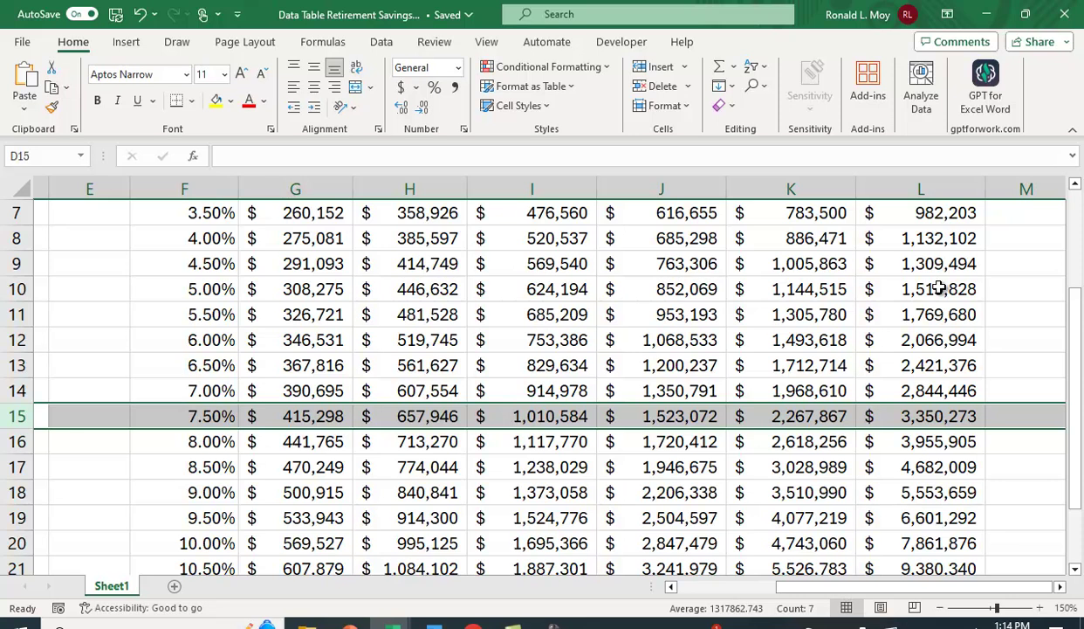
click(939, 290)
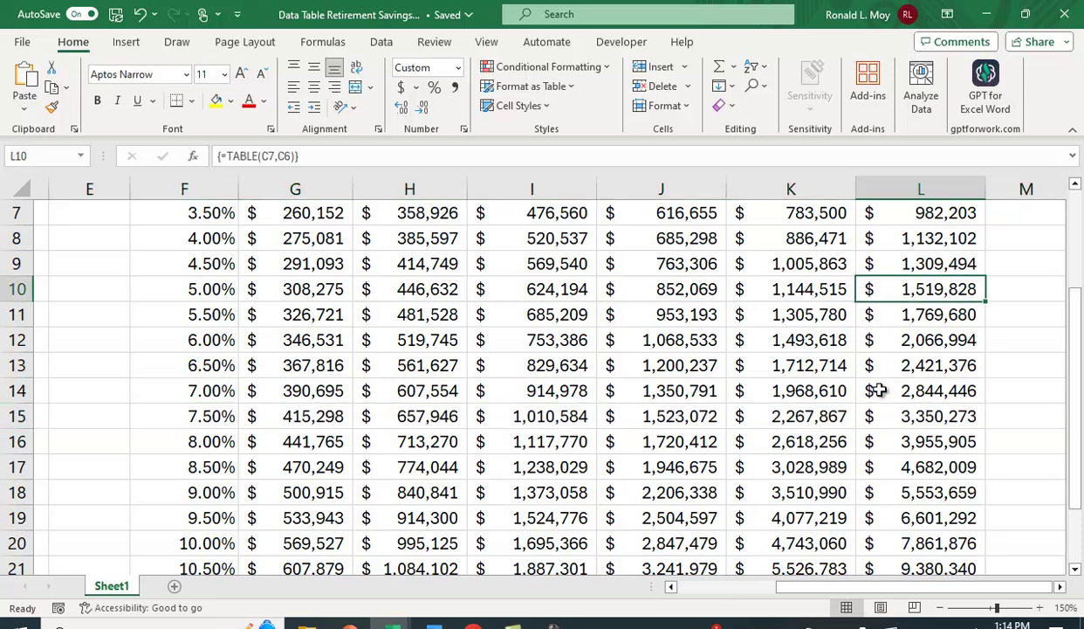
scroll(740, 402, up, 2)
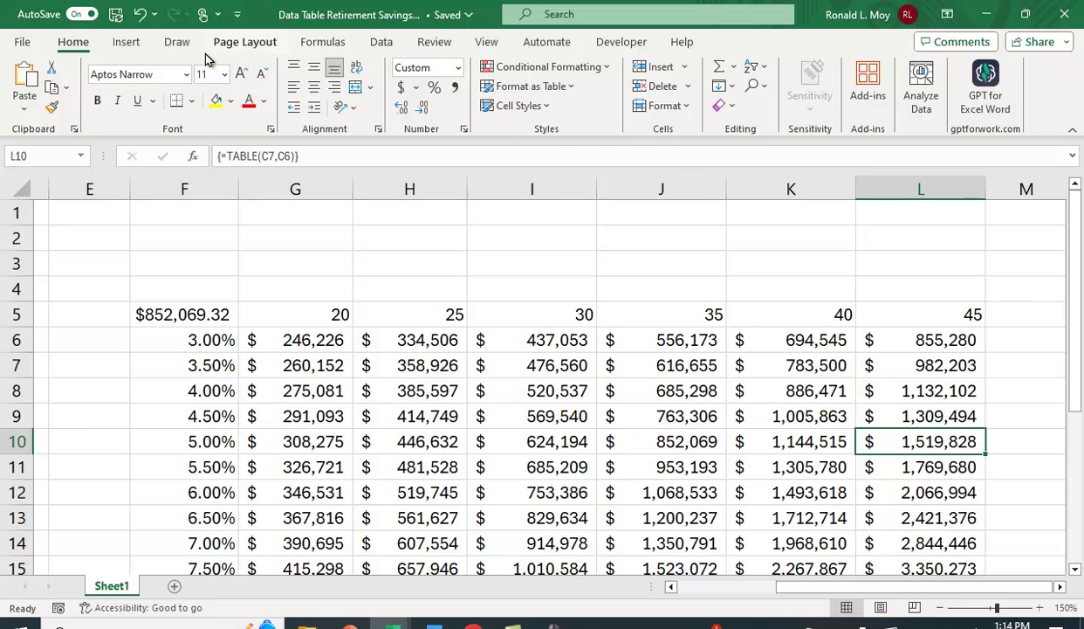
- Open the What-If Analysis dropdown on the Data tab
click(380, 41)
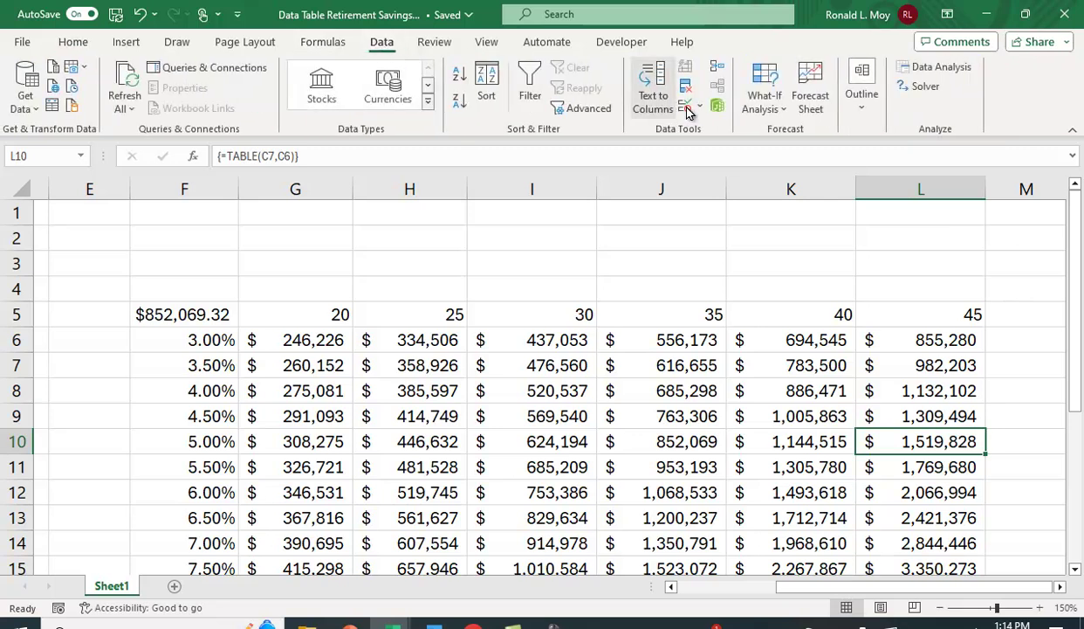
click(764, 98)
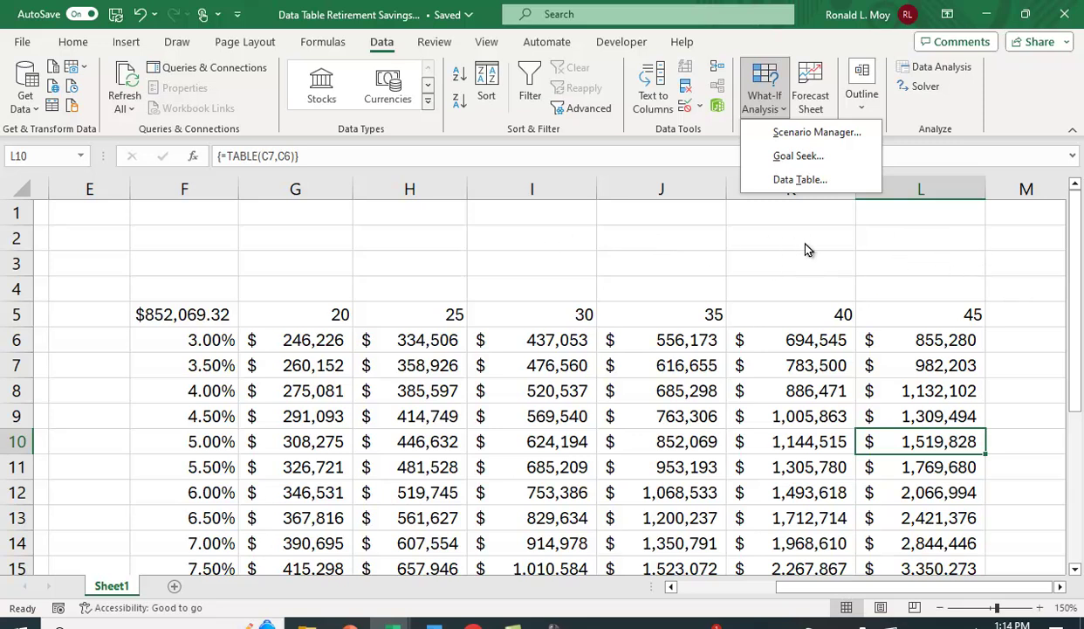
scroll(951, 393, down, 2)
scroll(301, 423, up, 2)
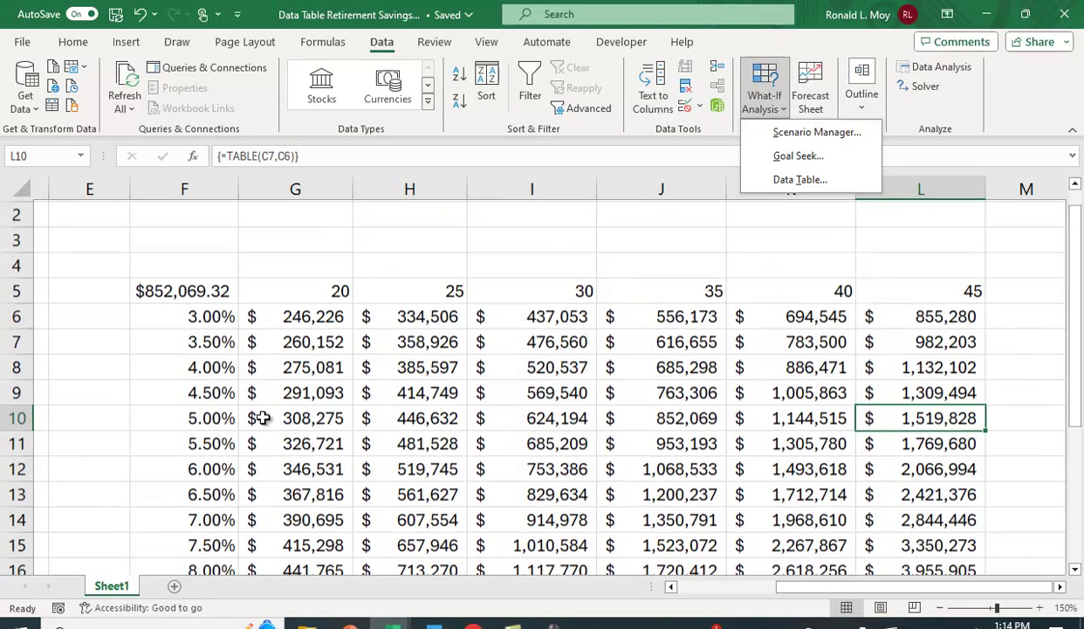